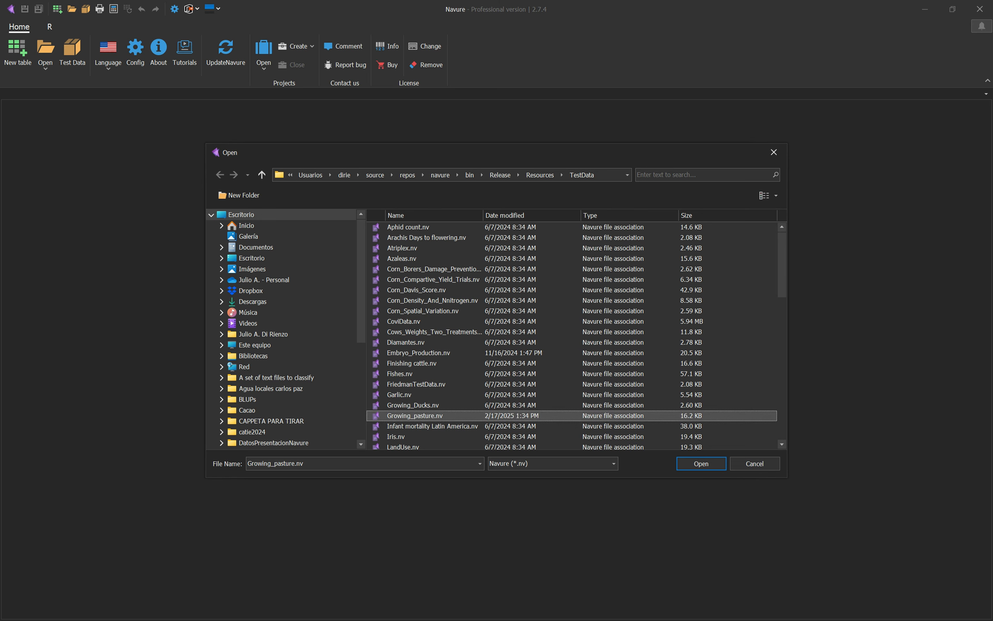
Step: Open the Growing_pasture.nv test data file
left_click(701, 463)
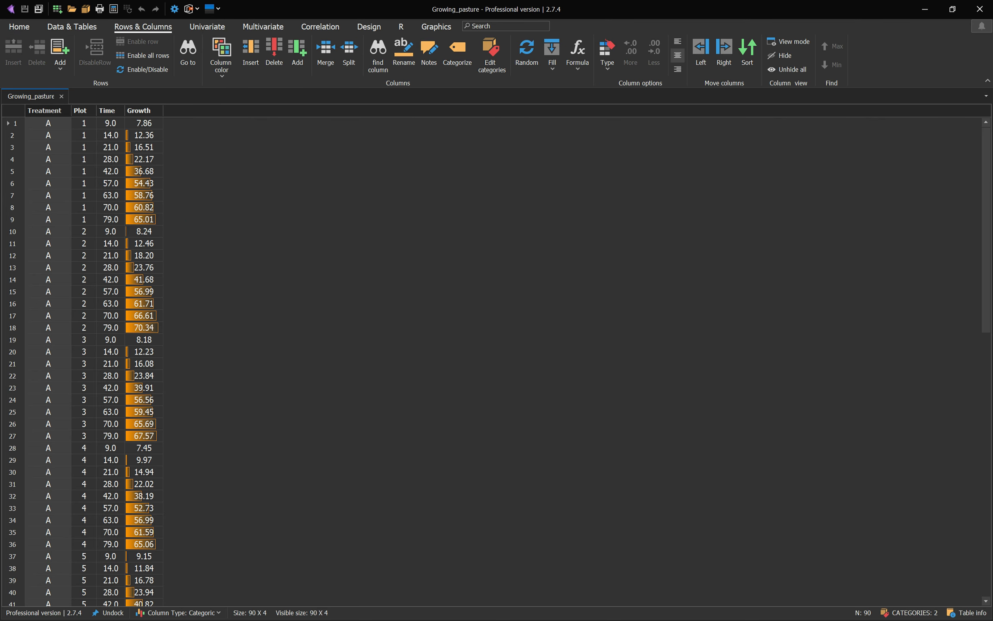
Step: Widen the Growth column in the data table
left_click(108, 111)
left_click(139, 110)
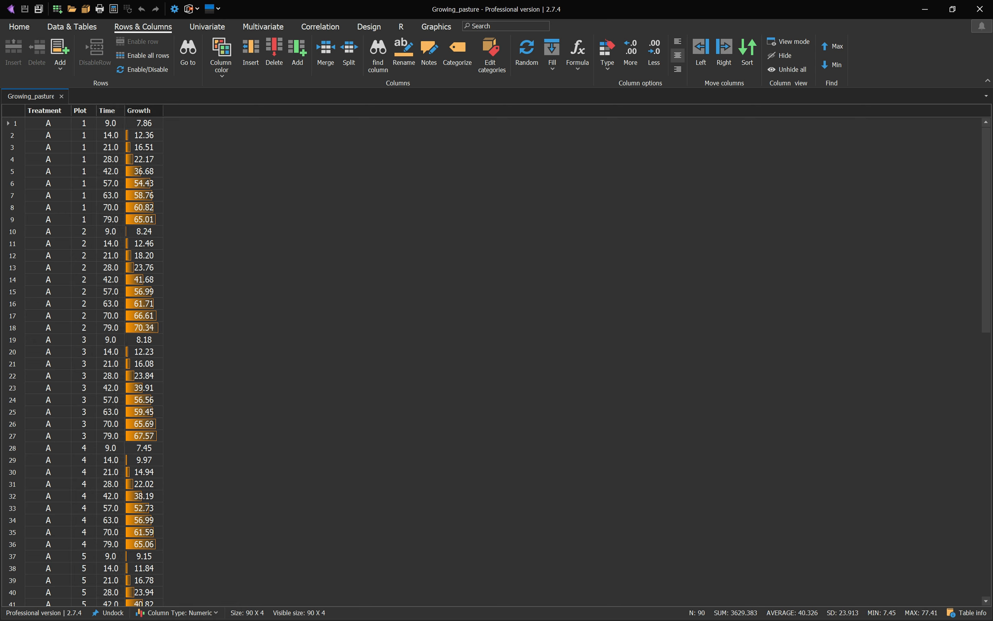
left_click_drag(163, 111, 223, 110)
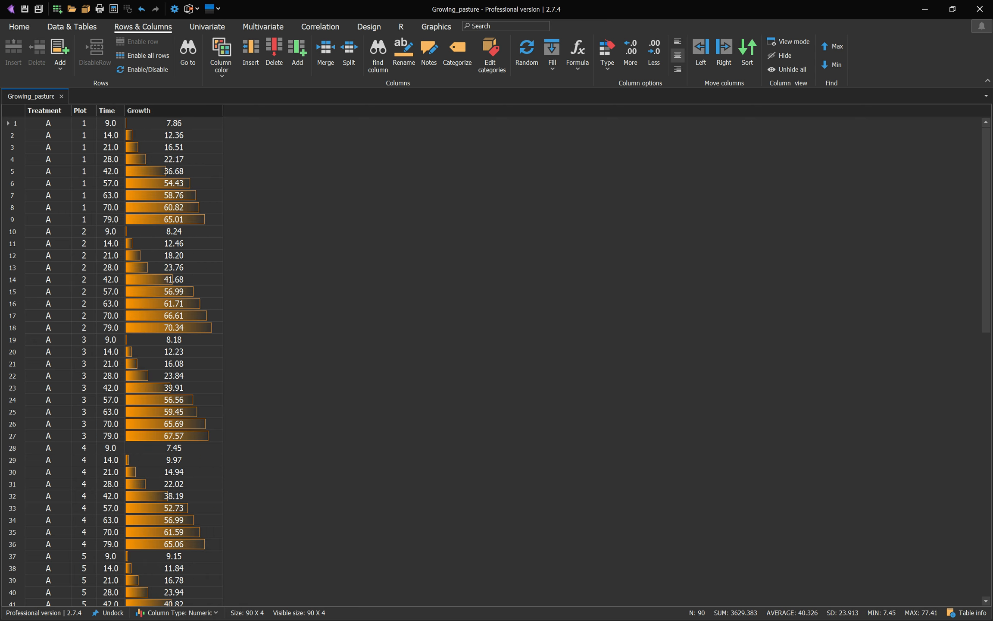
left_click_drag(84, 123, 48, 579)
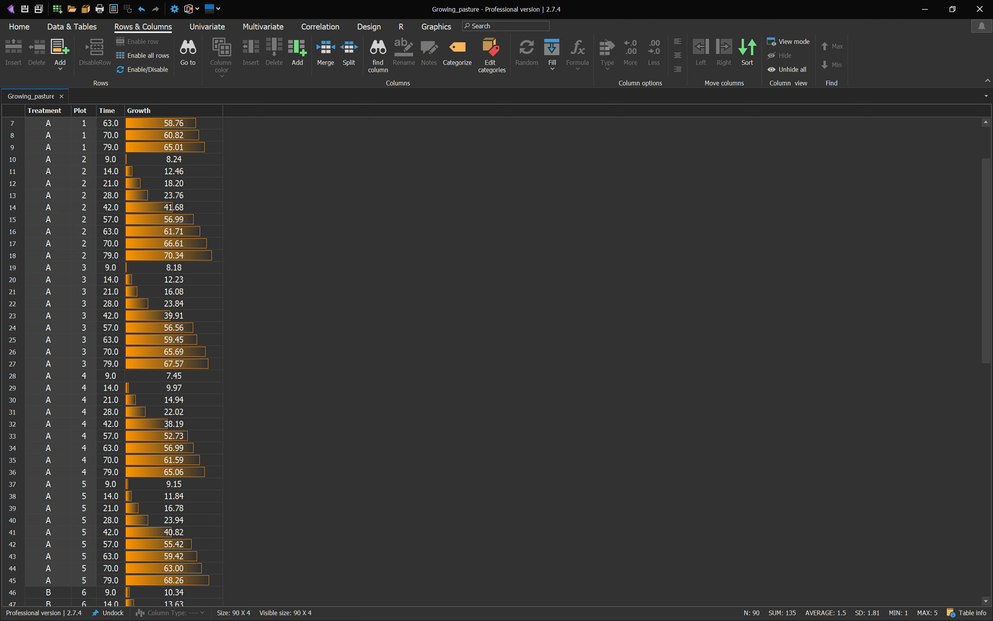
scroll(112, 361, "up", 2)
left_click(111, 135)
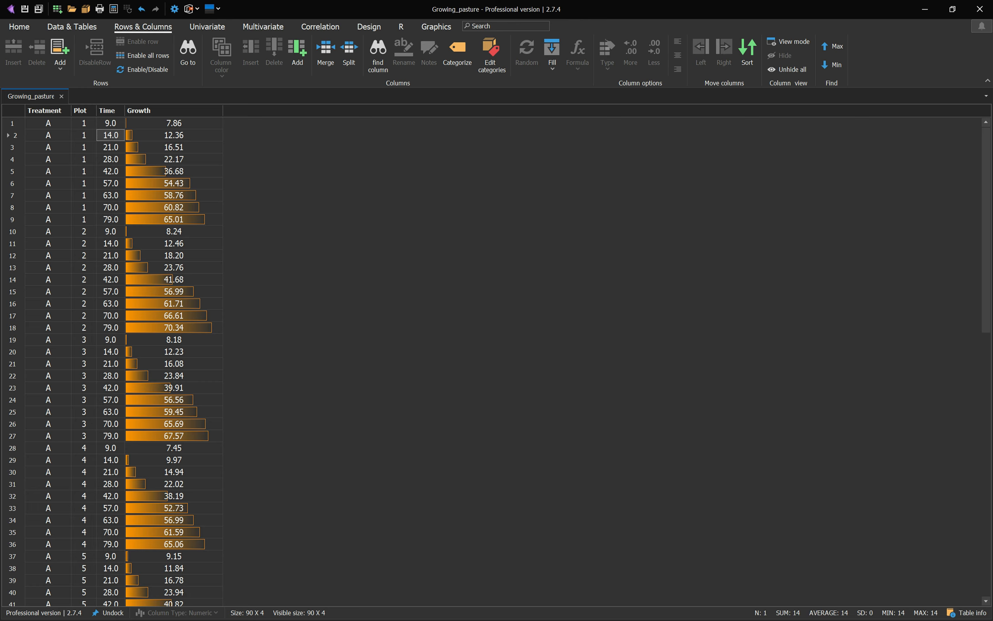
Step: Create a scatter chart of Growth against Time, partitioned by Treatment
left_click(436, 26)
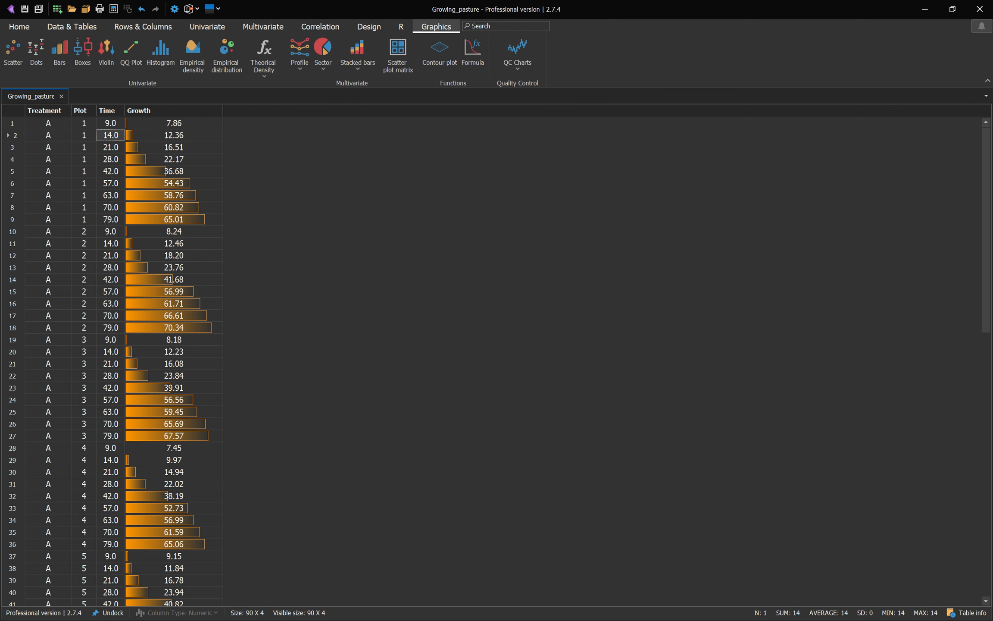
left_click(13, 51)
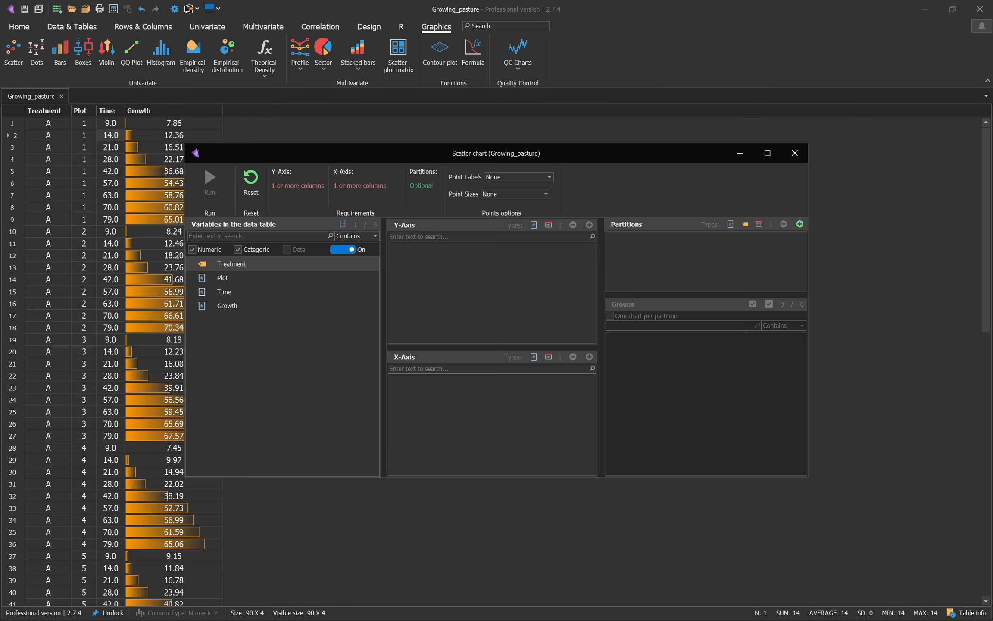
left_click_drag(227, 306, 430, 267)
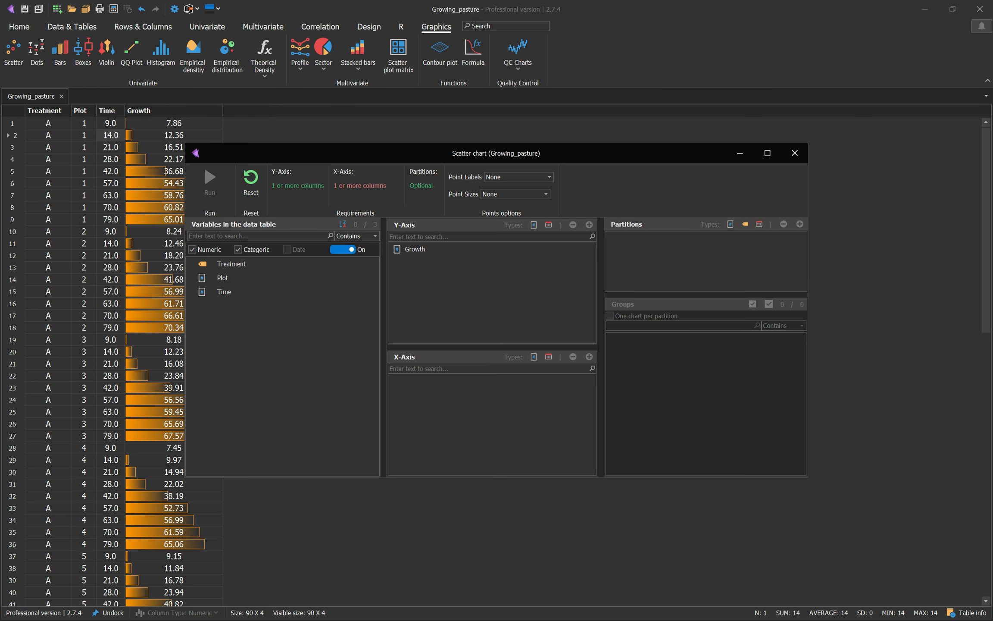
left_click_drag(224, 292, 431, 426)
left_click_drag(231, 263, 672, 258)
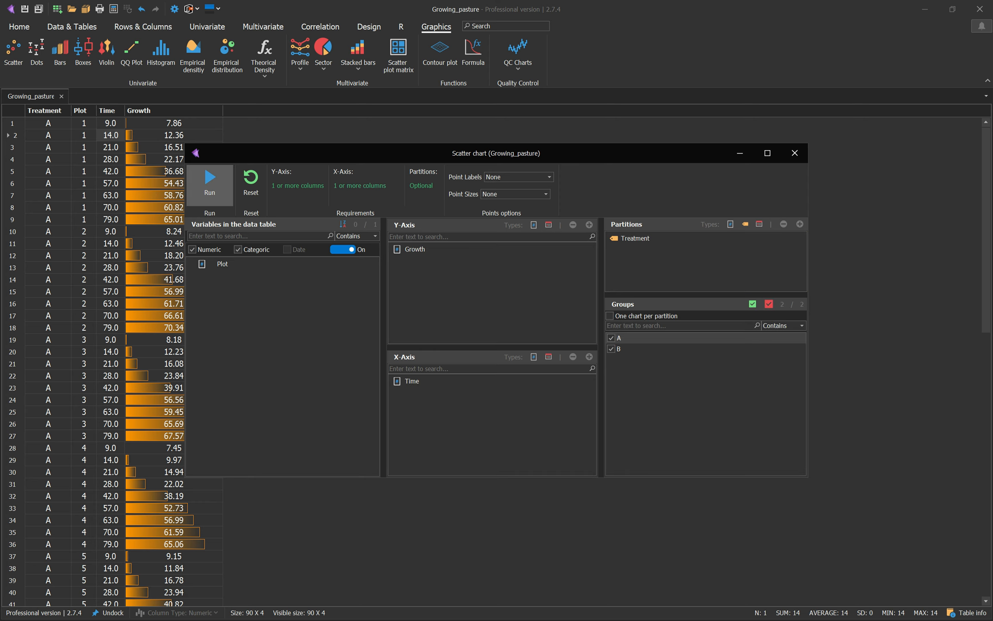
left_click(209, 185)
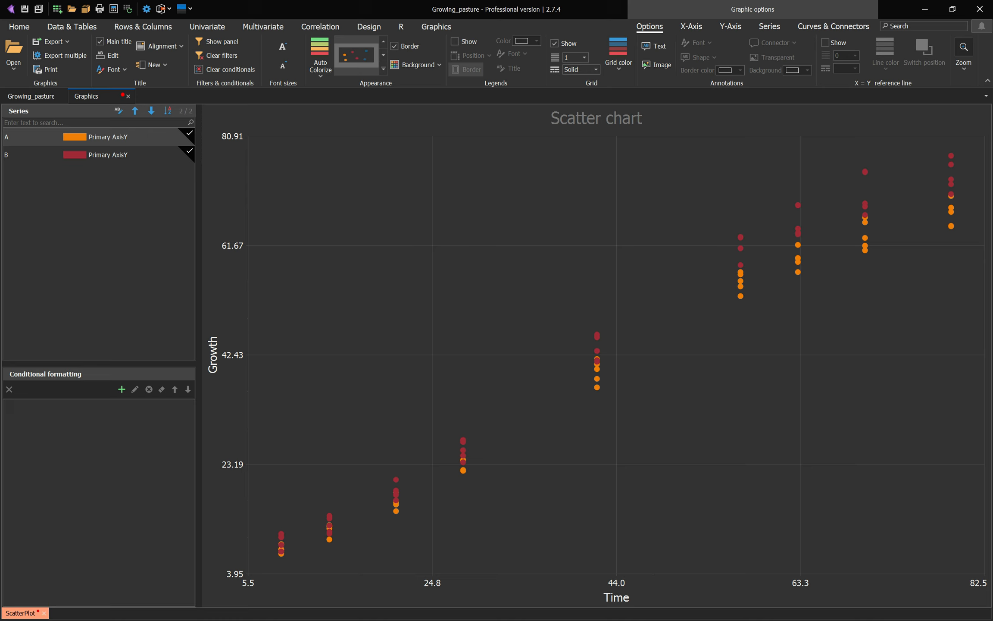
Step: Select both series and enable smoothing curves on the chart
key("ctrl+a")
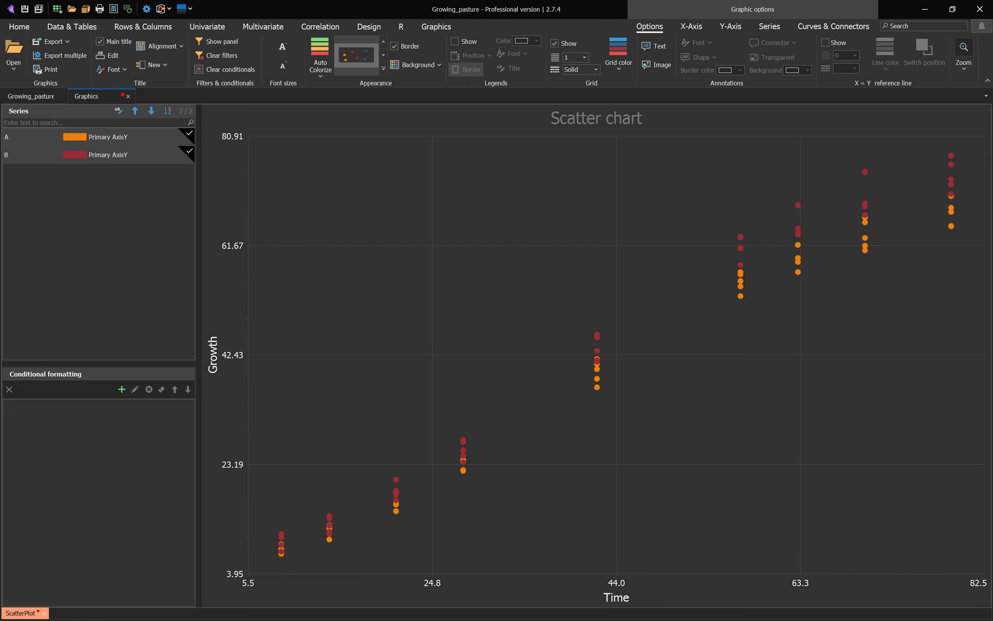
left_click(99, 137)
left_click(99, 155, "ctrl")
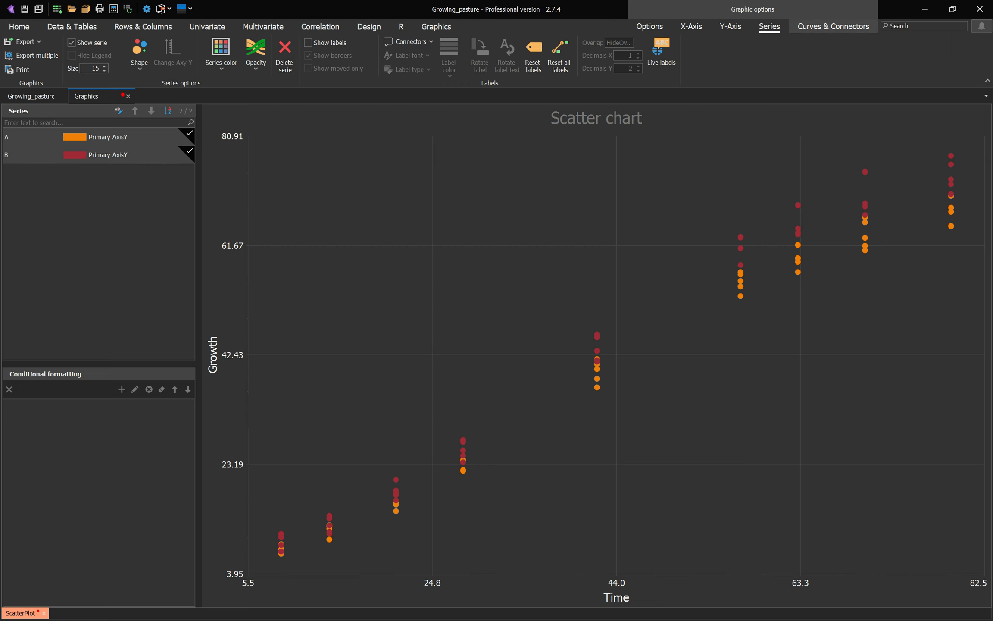
left_click(833, 27)
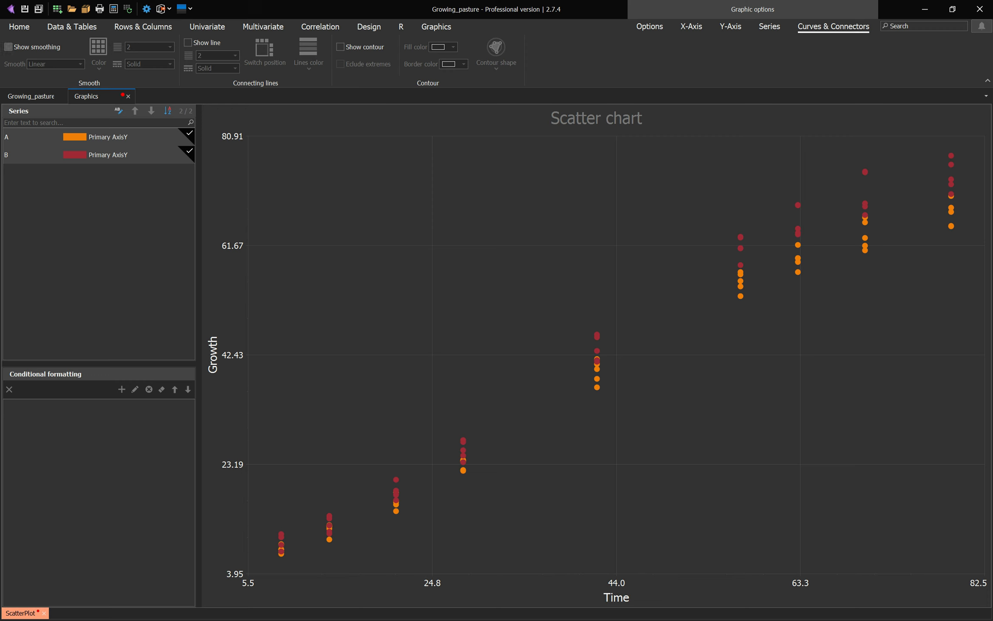
left_click(8, 47)
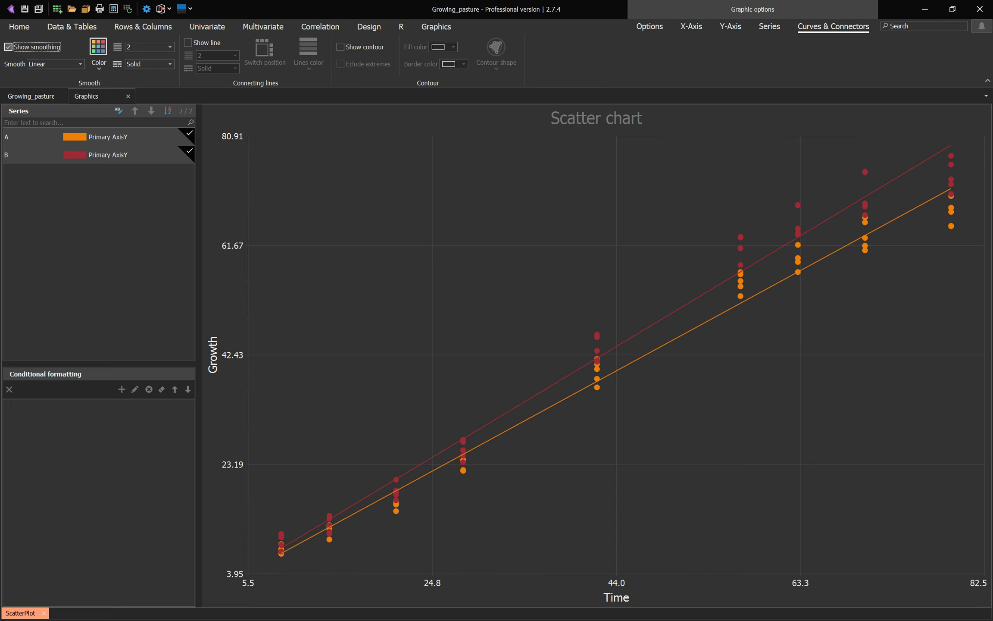
Step: Set the smoothing to Polynomial with level 3
left_click(80, 64)
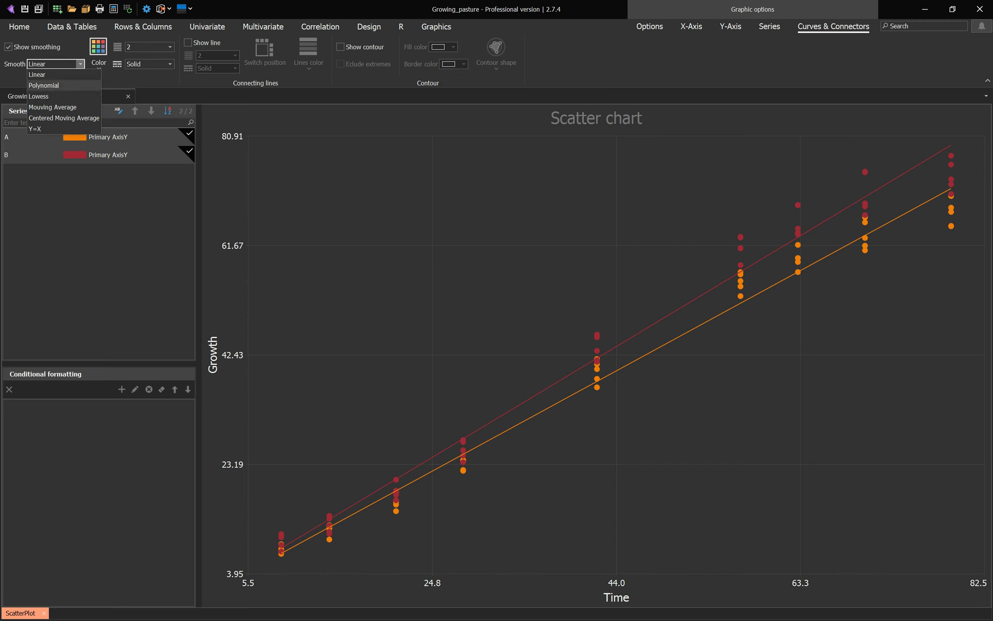
left_click(44, 85)
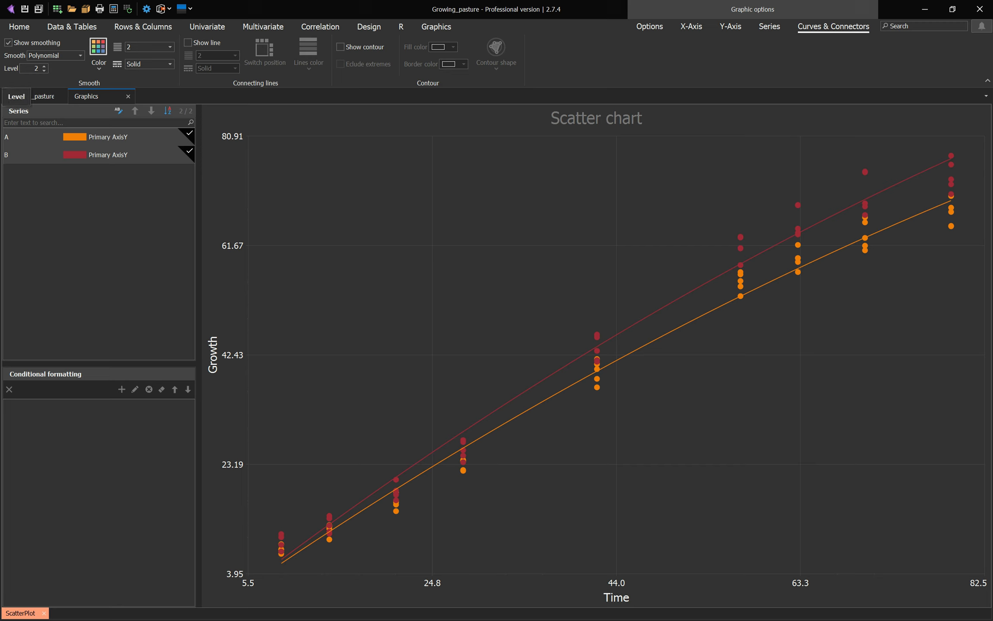
left_click(44, 66)
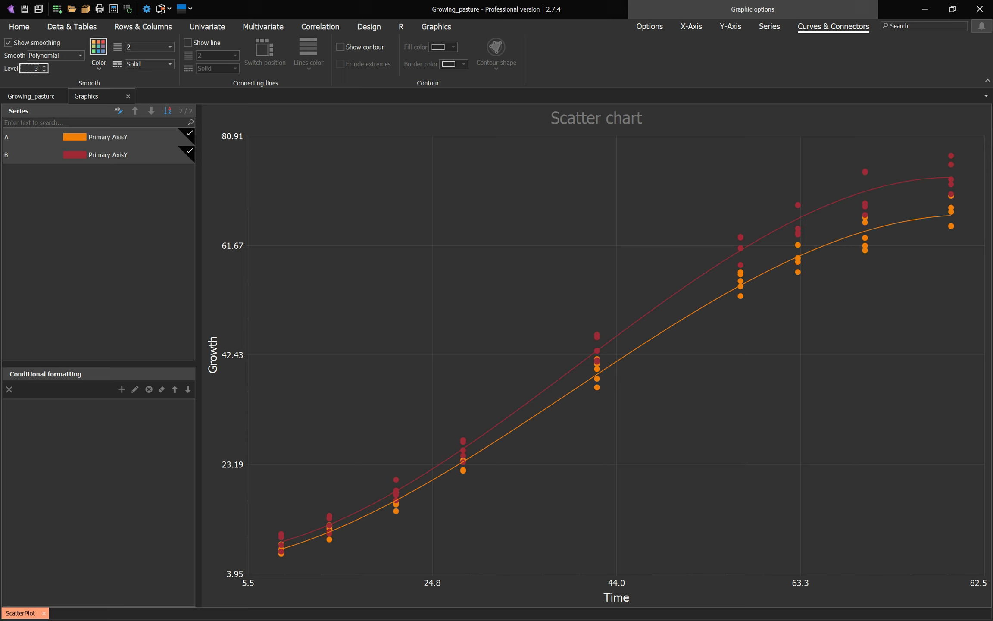
Step: Set the smoothing lines to width 7 and a dotted line style
left_click(170, 47)
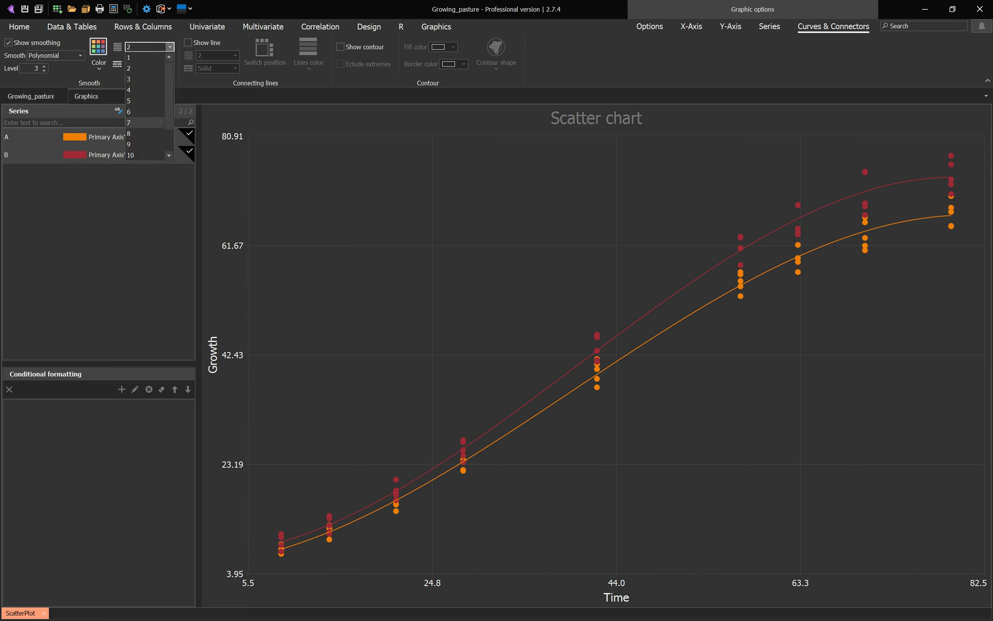
left_click(149, 123)
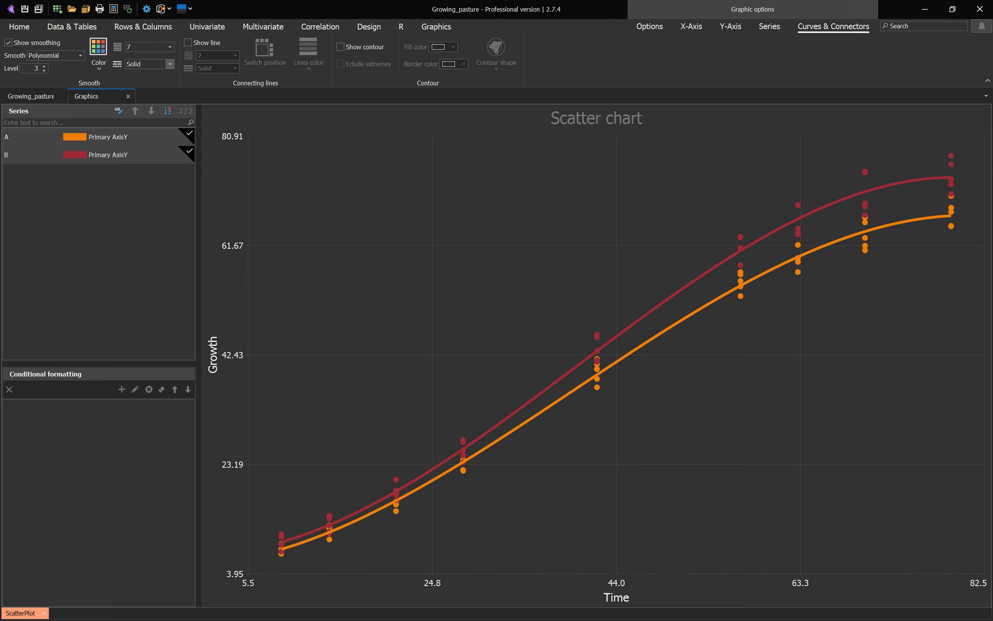
left_click(170, 64)
left_click(133, 96)
left_click(169, 64)
left_click(134, 85)
Step: Increase the chart's font sizes
left_click(649, 26)
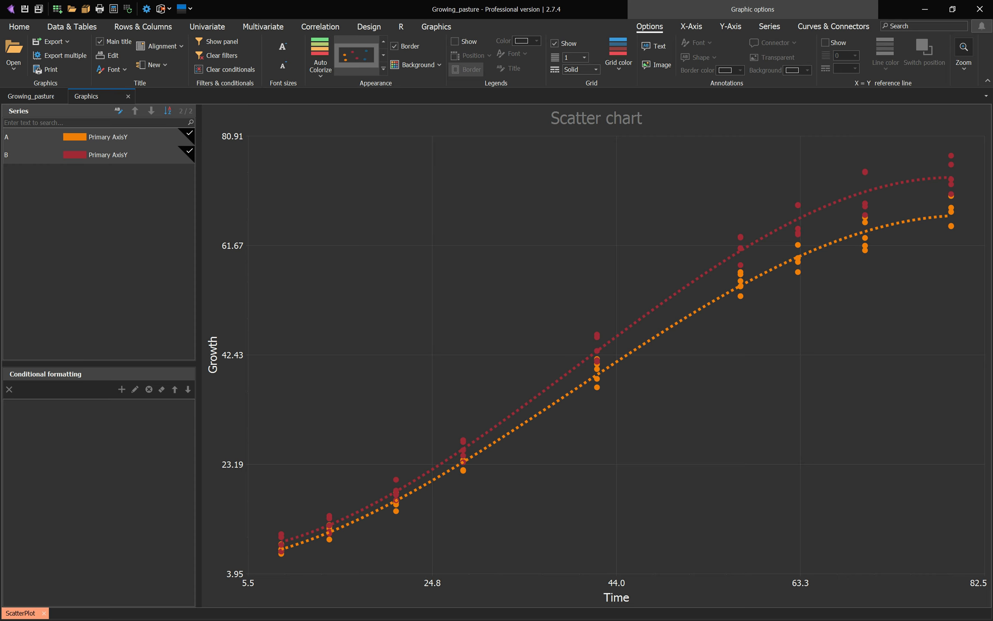
left_click(283, 66)
left_click(283, 65)
left_click(283, 46)
left_click(282, 46)
left_click(283, 46)
left_click(283, 46)
left_click(282, 46)
left_click(283, 46)
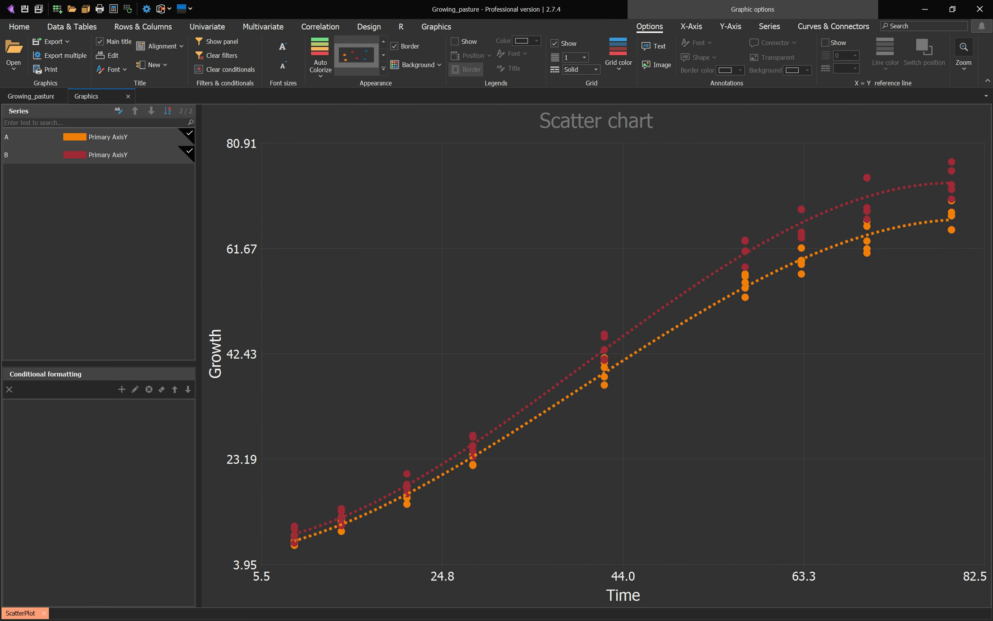
Step: Set up a linear mixed model with Growth as response, Plot and Treatment as class factors, and Time as covariate
left_click(208, 26)
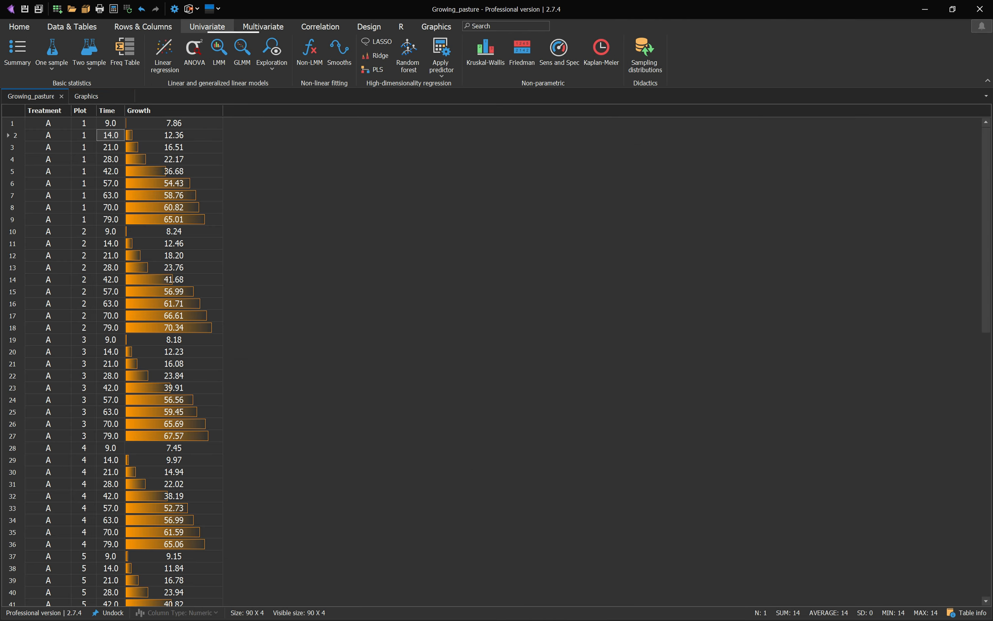
left_click(218, 51)
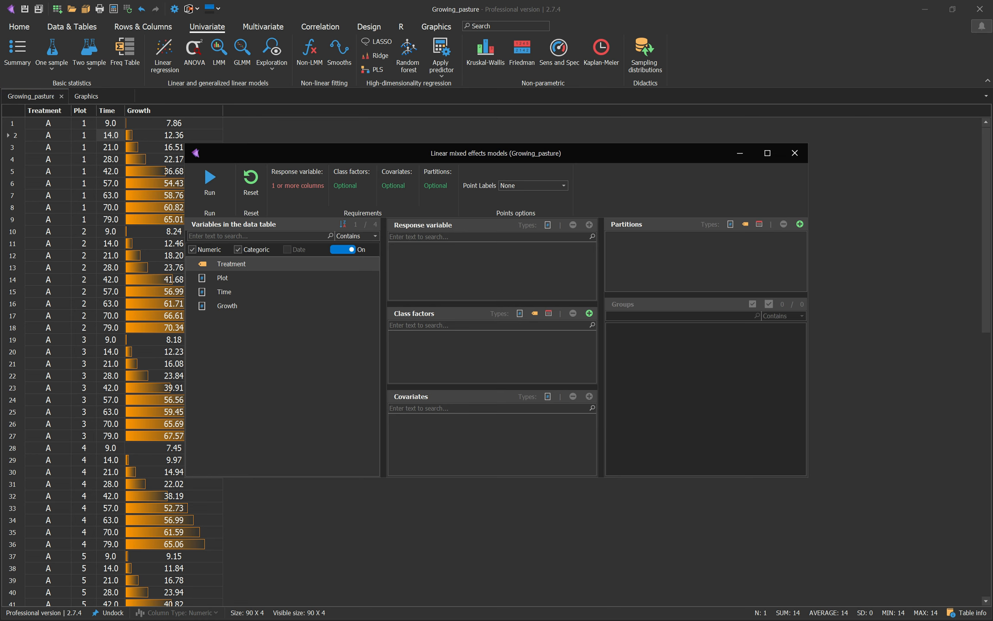
left_click(227, 305)
left_click_drag(227, 305, 491, 267)
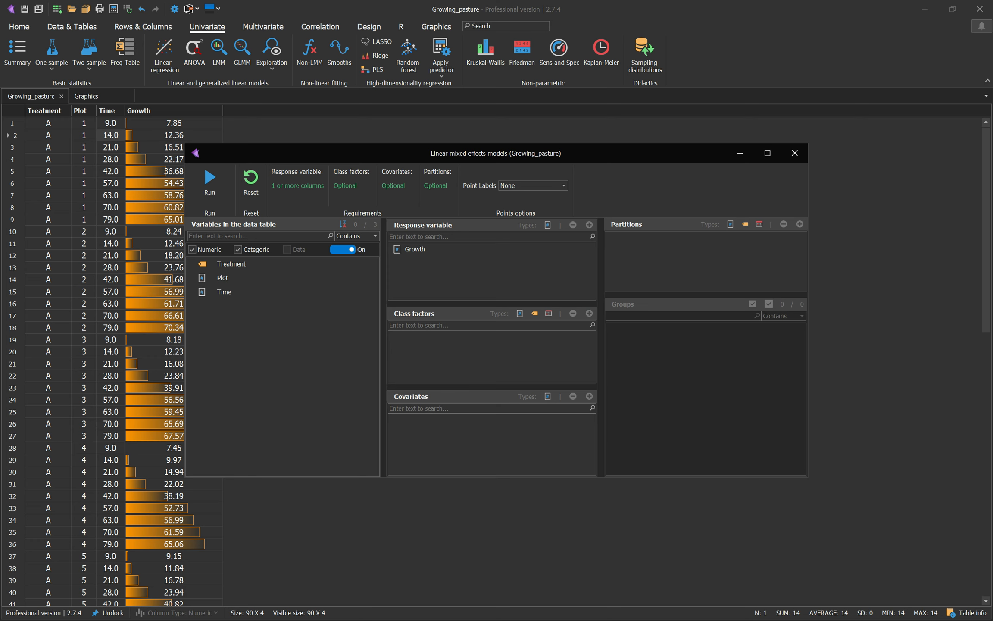
left_click_drag(223, 278, 467, 353)
left_click_drag(231, 263, 456, 431)
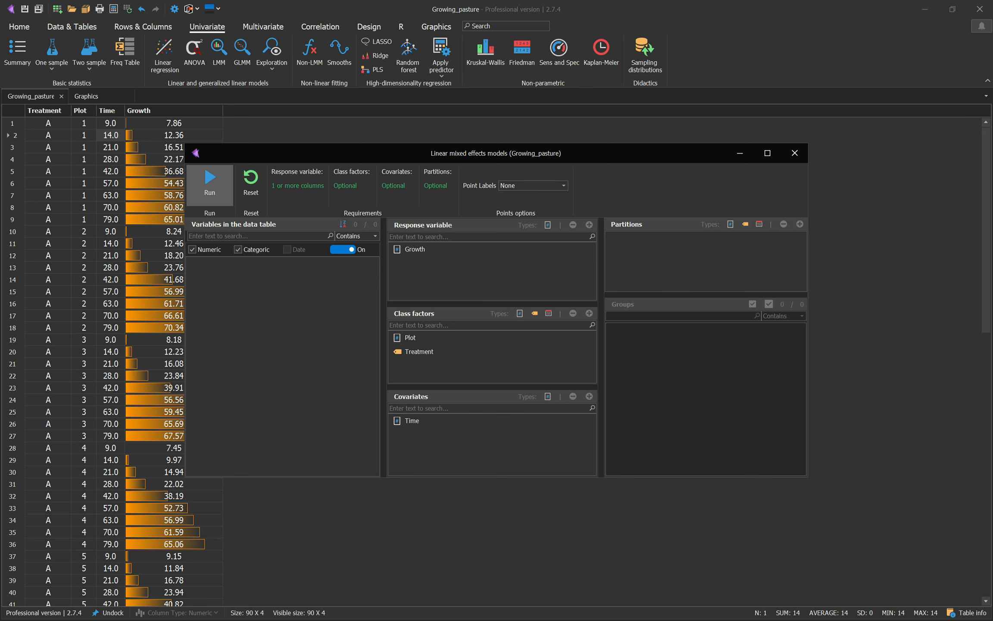
left_click(210, 183)
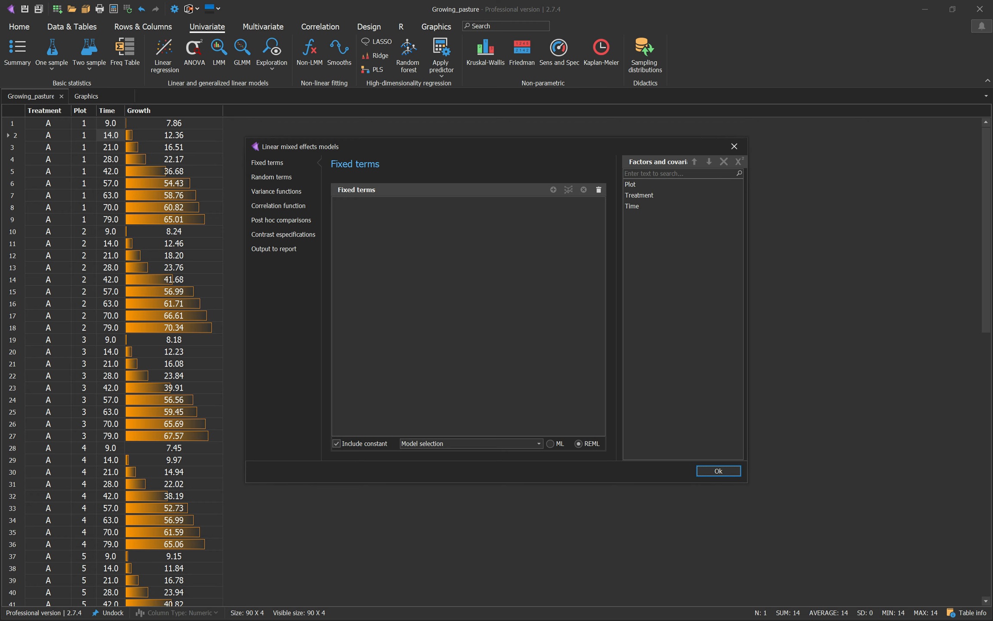
Step: Add polynomial terms of order 3 for the Time covariate
left_click(637, 206)
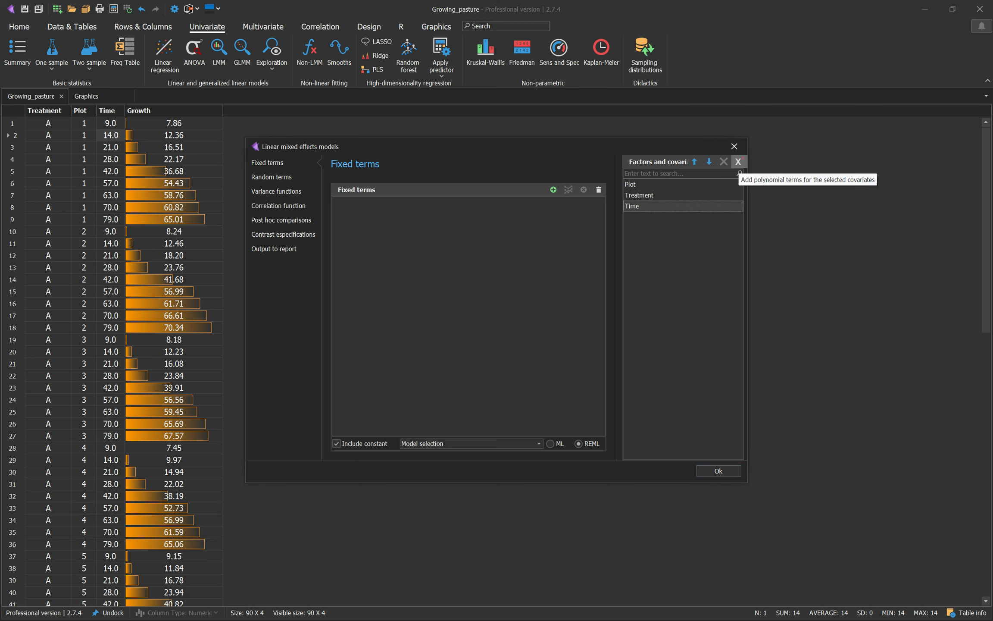
left_click(738, 162)
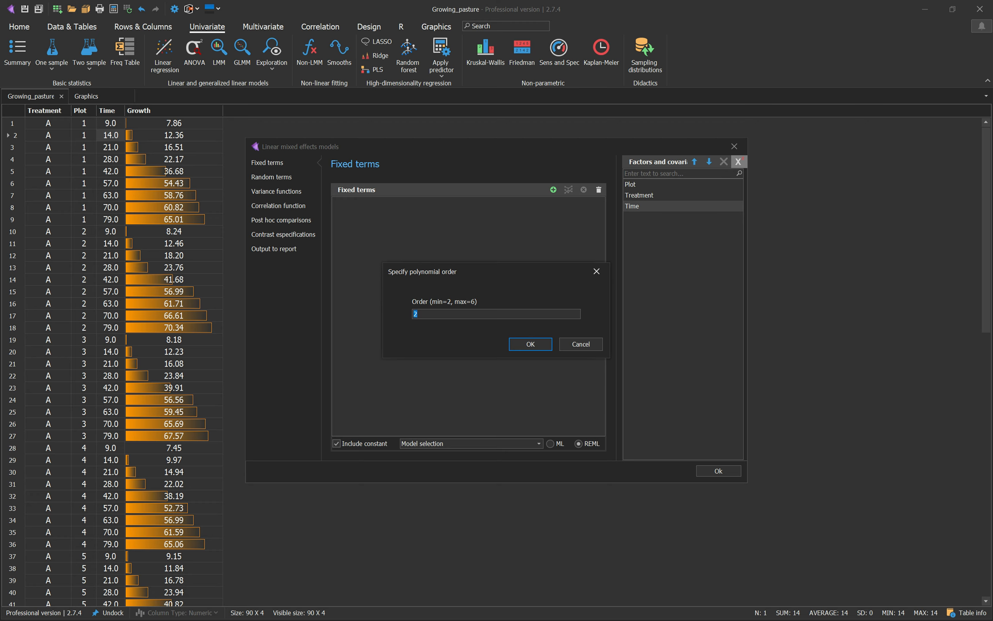
type("3")
key("Return")
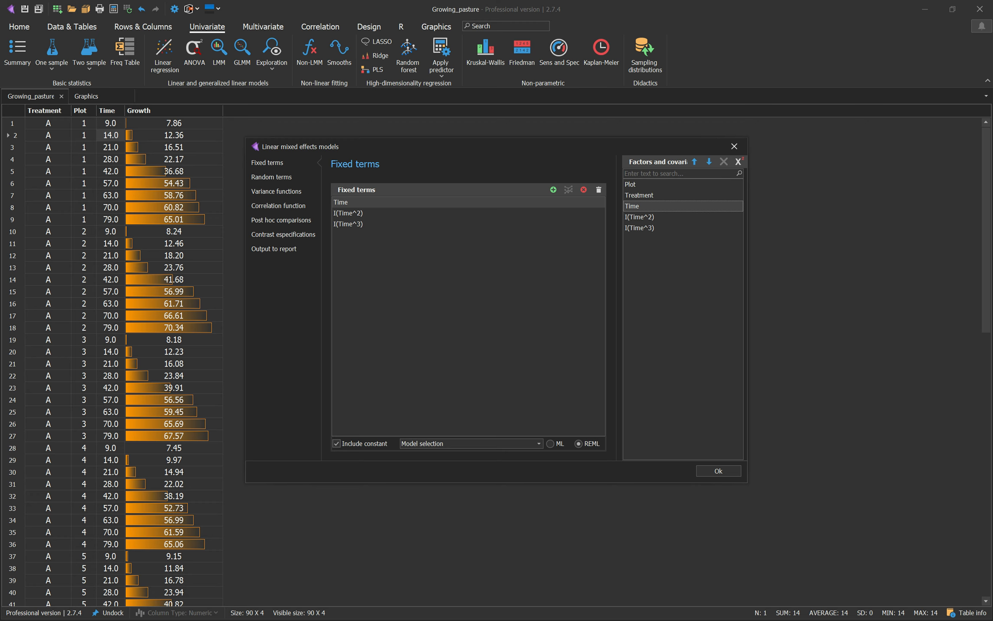
left_click(640, 217)
left_click(640, 227)
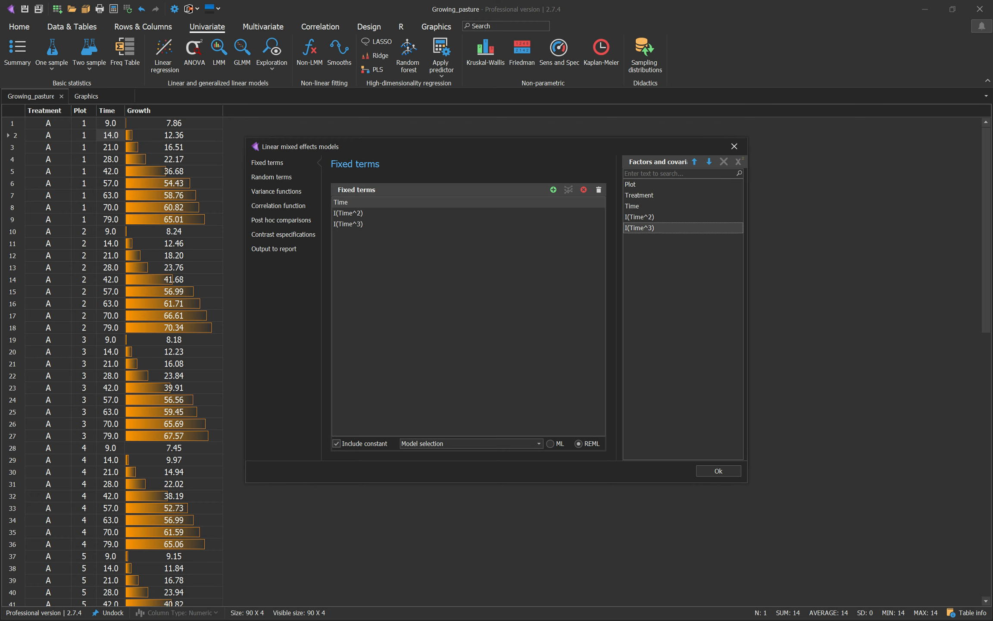
left_click(640, 217)
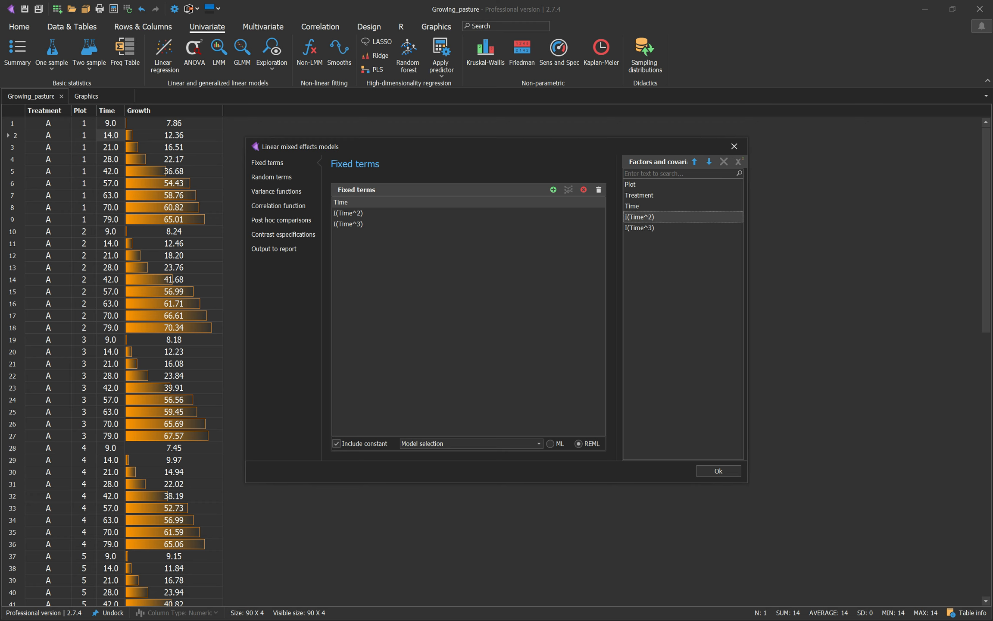
left_click(639, 228)
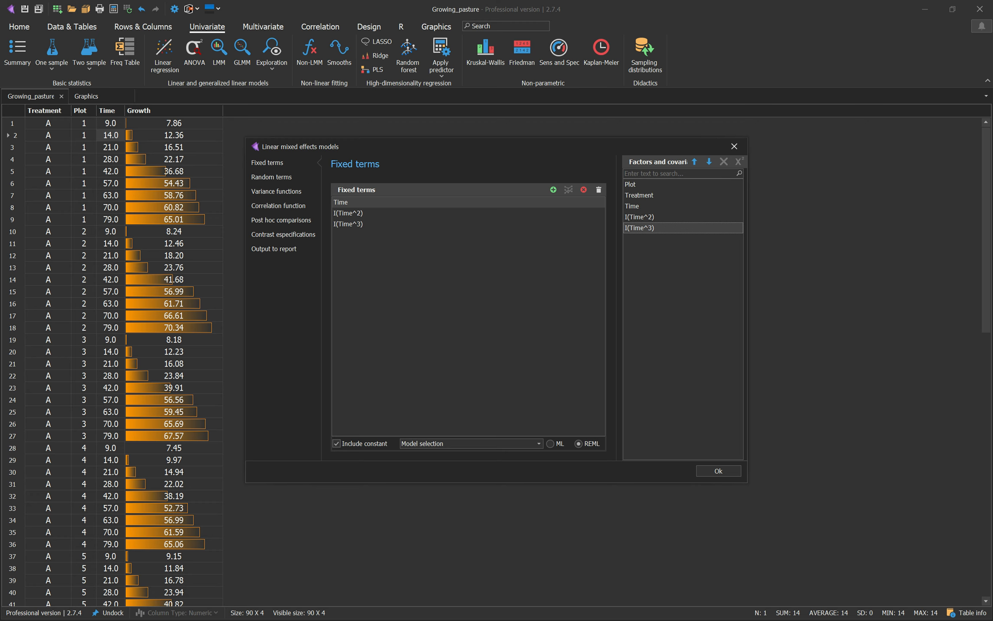
Step: Add Treatment and its interactions with Time, I(Time^2) and I(Time^3) to the fixed terms
left_click(468, 202)
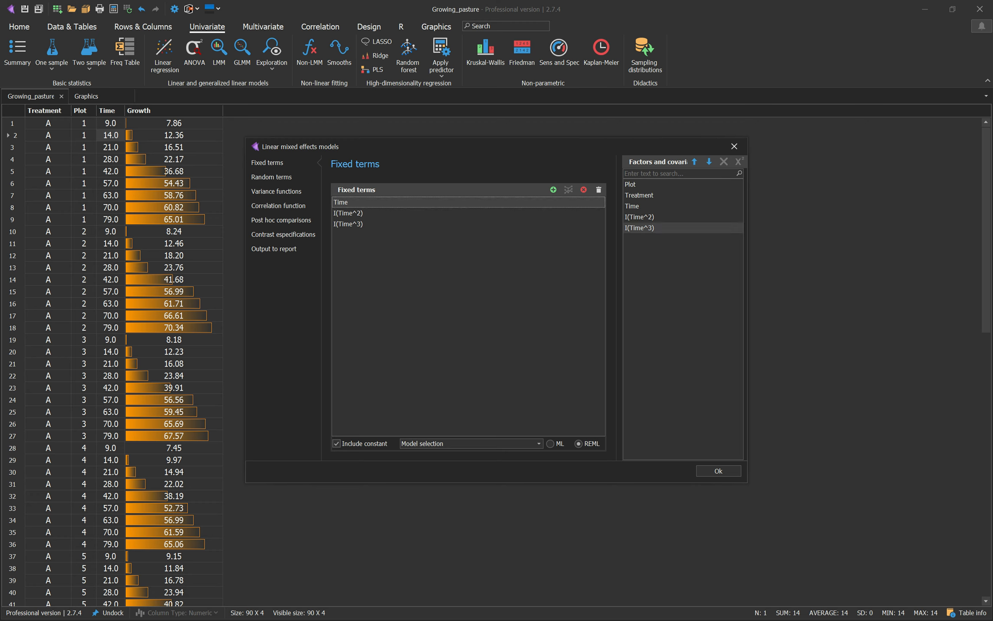
left_click(348, 213)
left_click(348, 224)
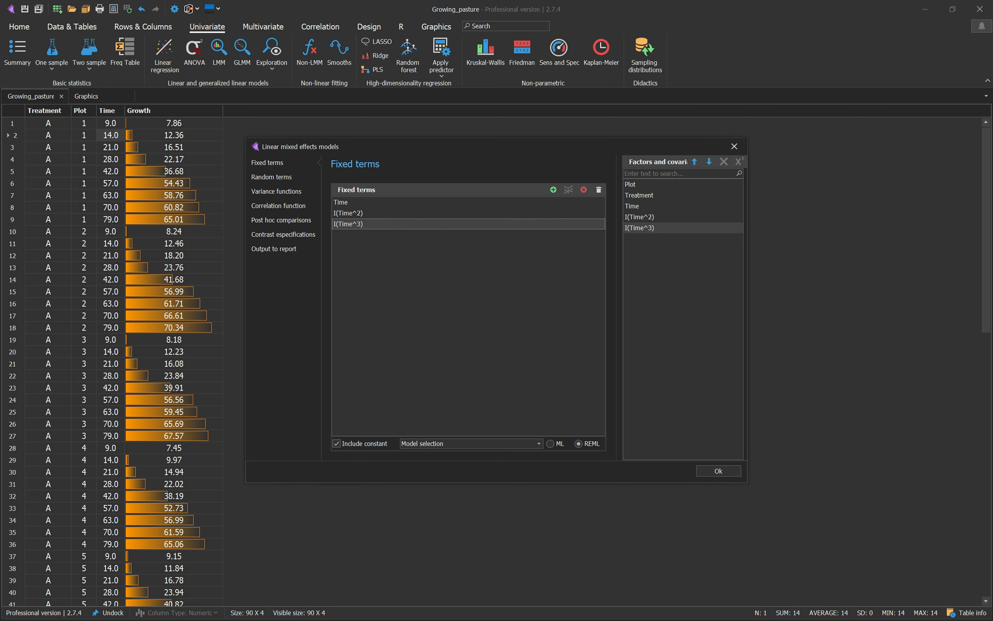
left_click(640, 195)
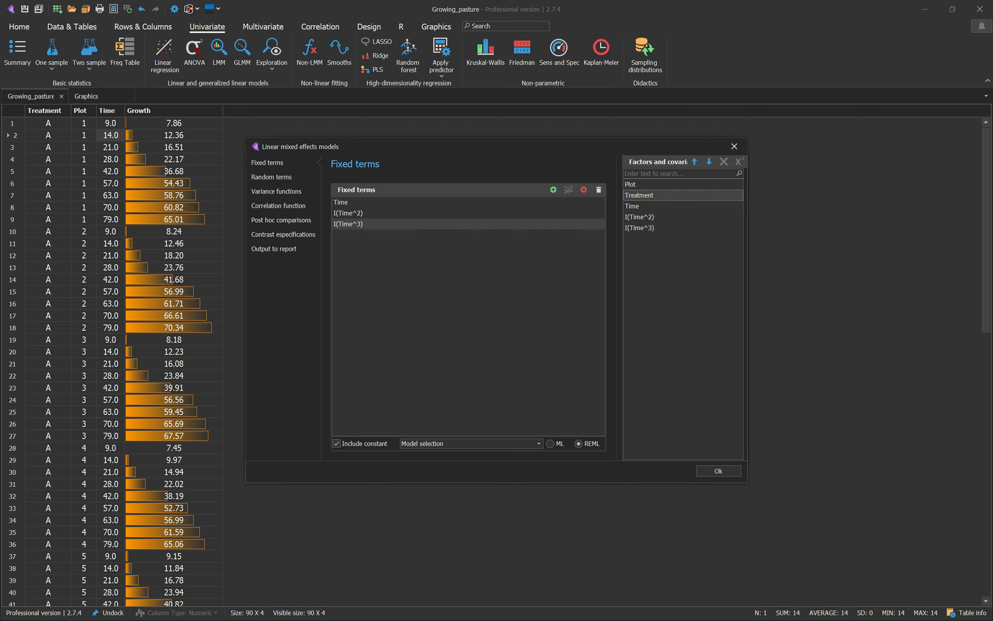
left_click_drag(639, 228, 639, 195)
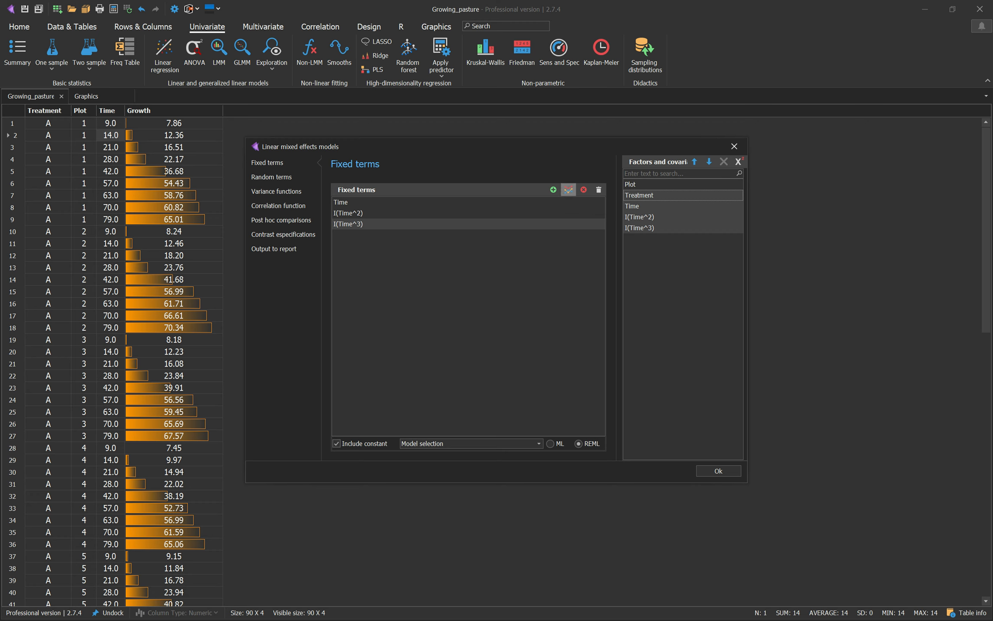
left_click(568, 190)
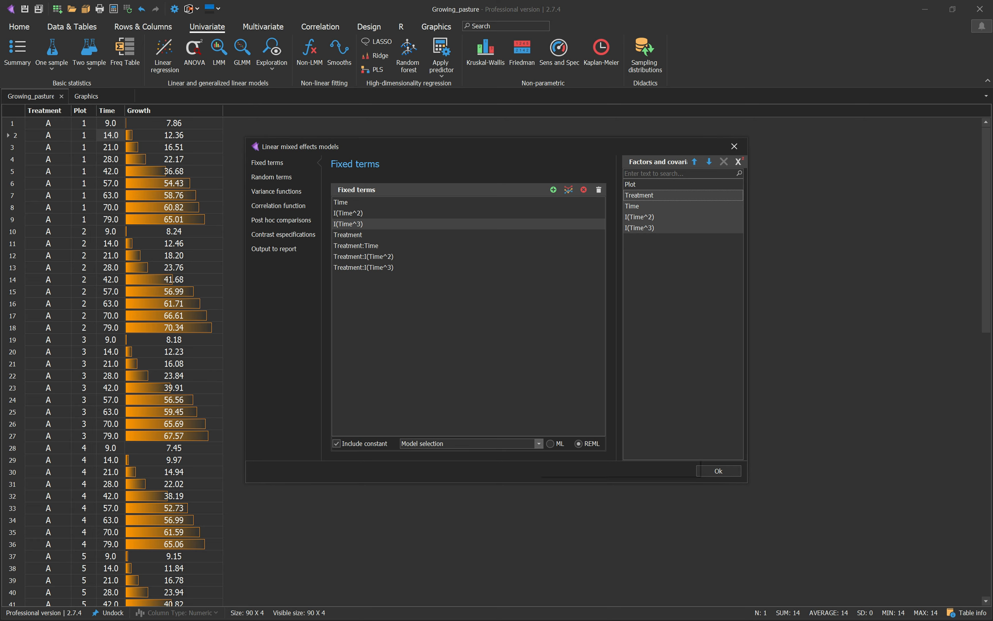
Step: Set the model selection method to Best Subset Selection (BIC)
left_click(538, 443)
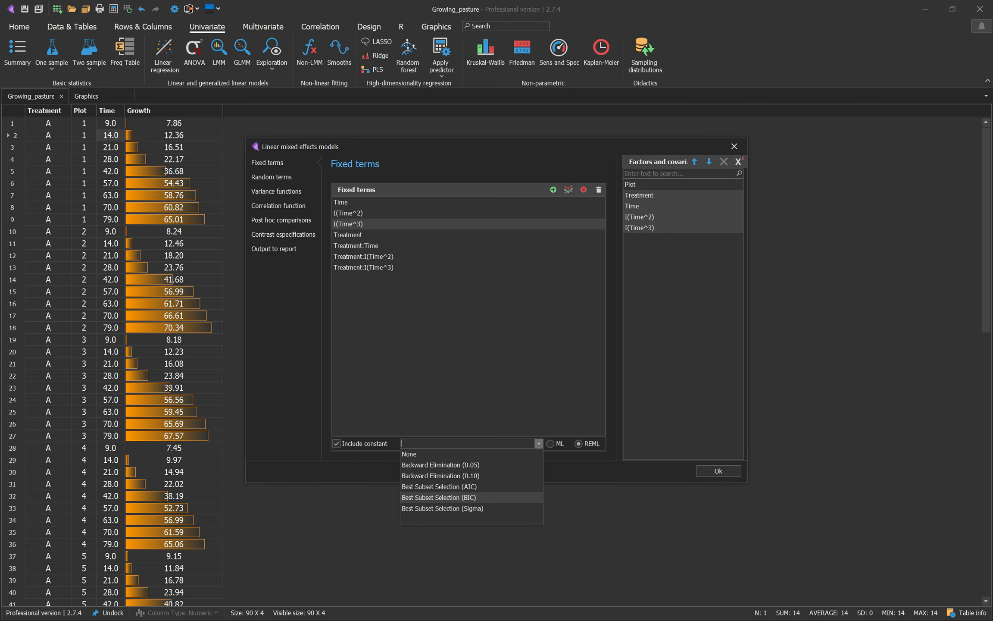
left_click(439, 497)
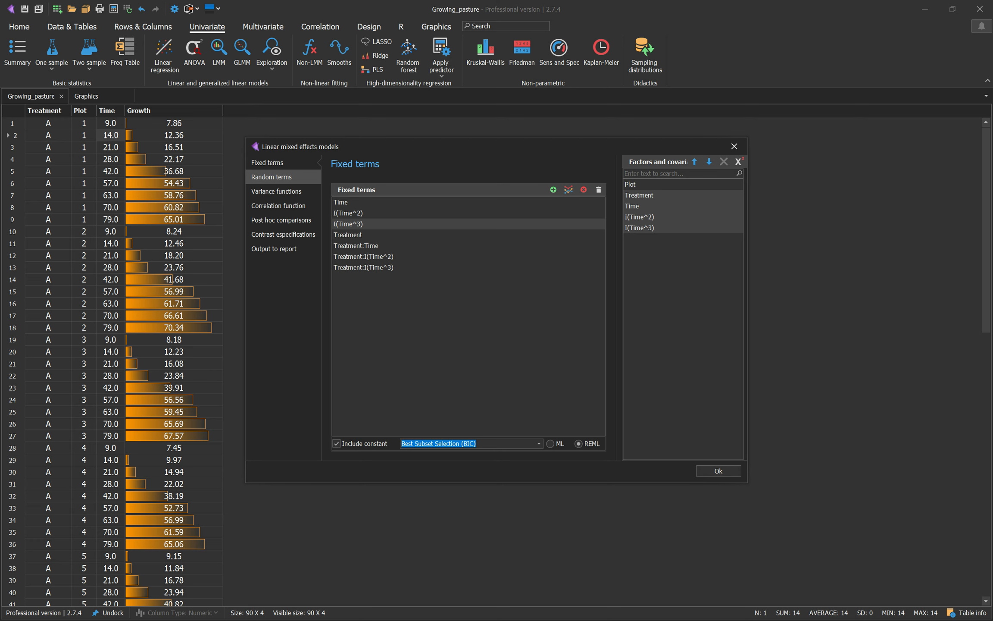
Step: Add Plot as a random term and run the mixed model
left_click(280, 177)
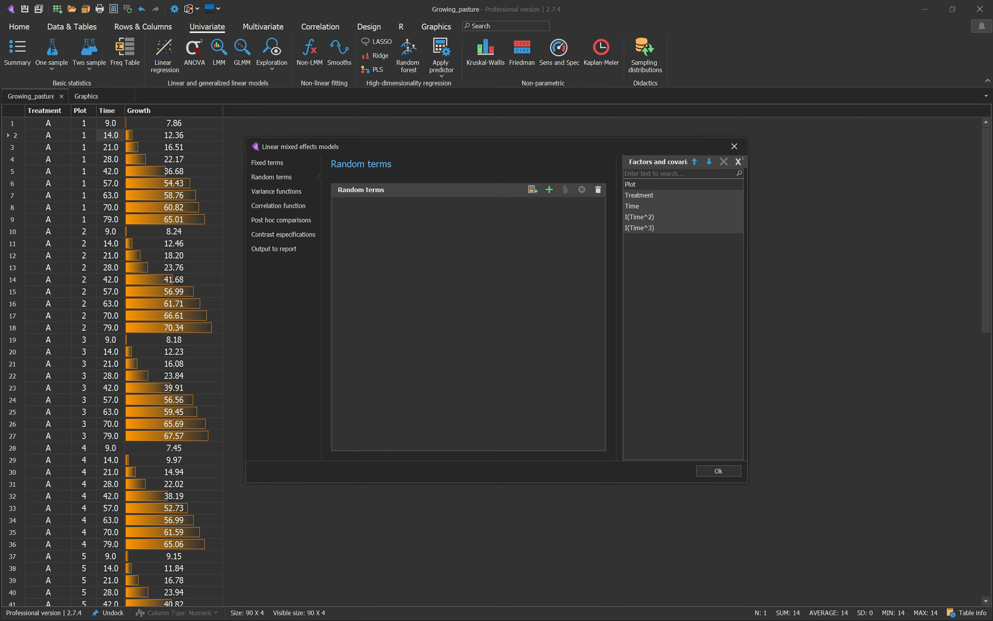
left_click(664, 184)
double_click(664, 184)
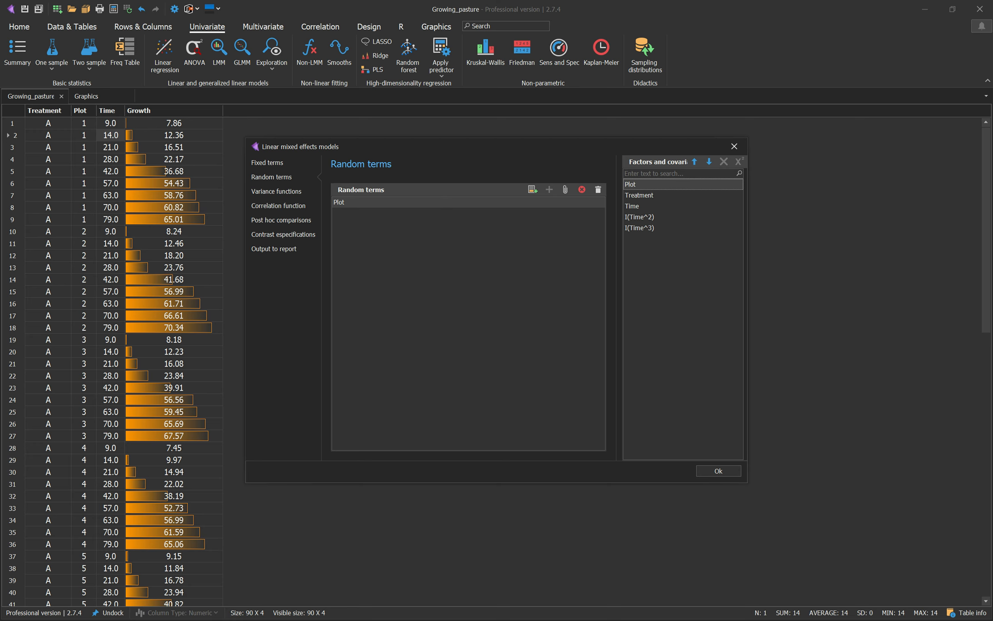
left_click(718, 470)
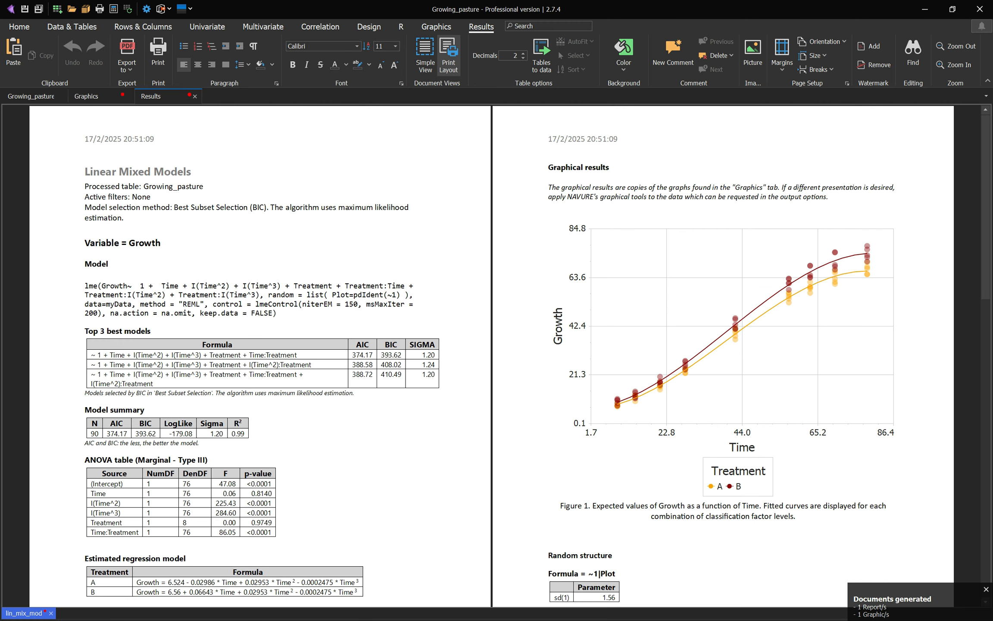
Step: Review the model formula and the top three best models in the results report
scroll(491, 356, "up", 6)
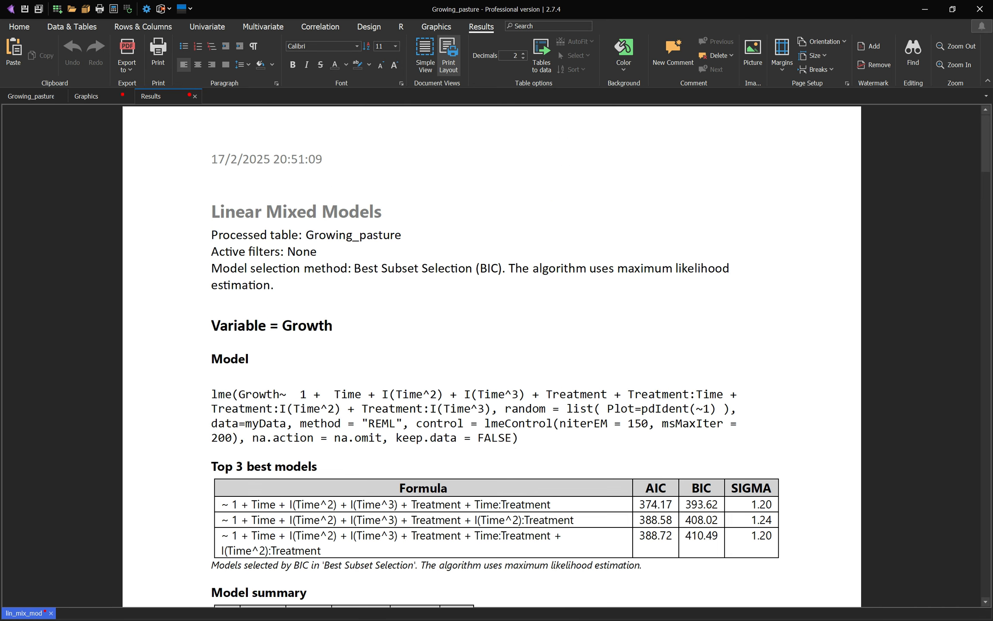
scroll(491, 356, "down", 4)
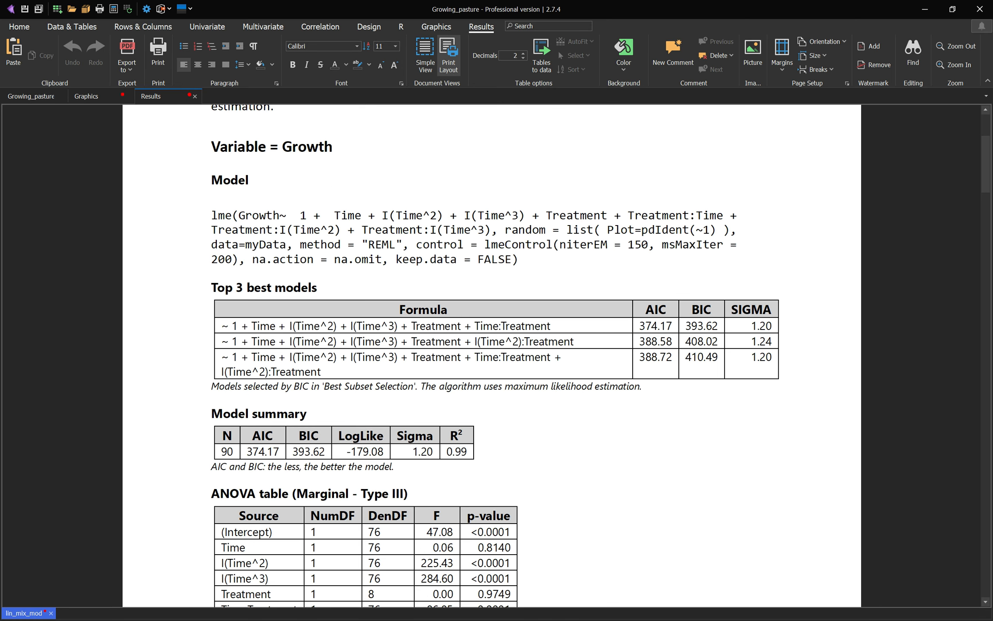
left_click_drag(211, 287, 646, 364)
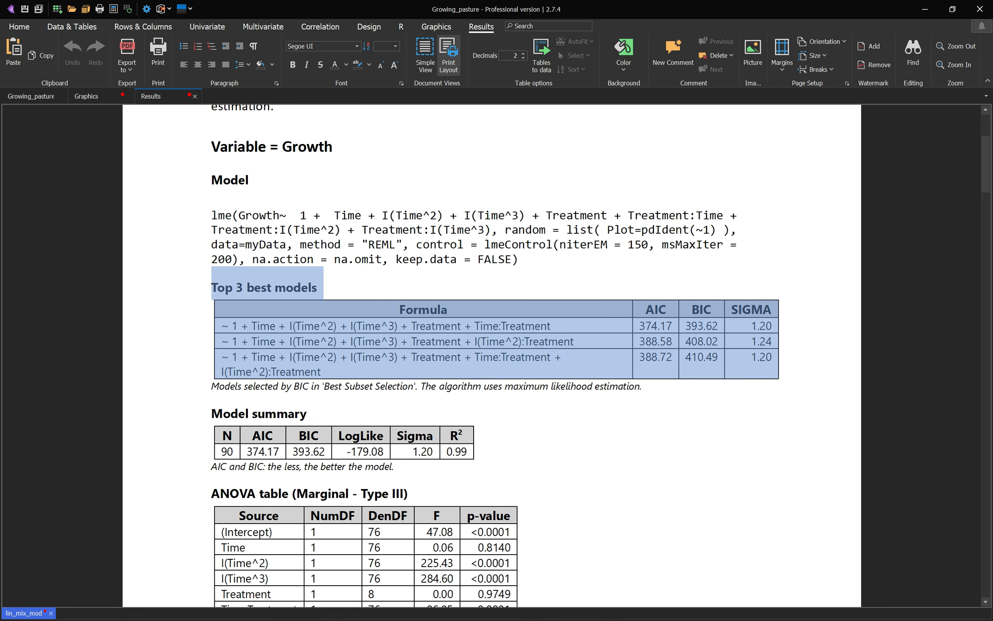
left_click(560, 326)
left_click_drag(560, 327, 217, 326)
scroll(491, 356, "down", 2)
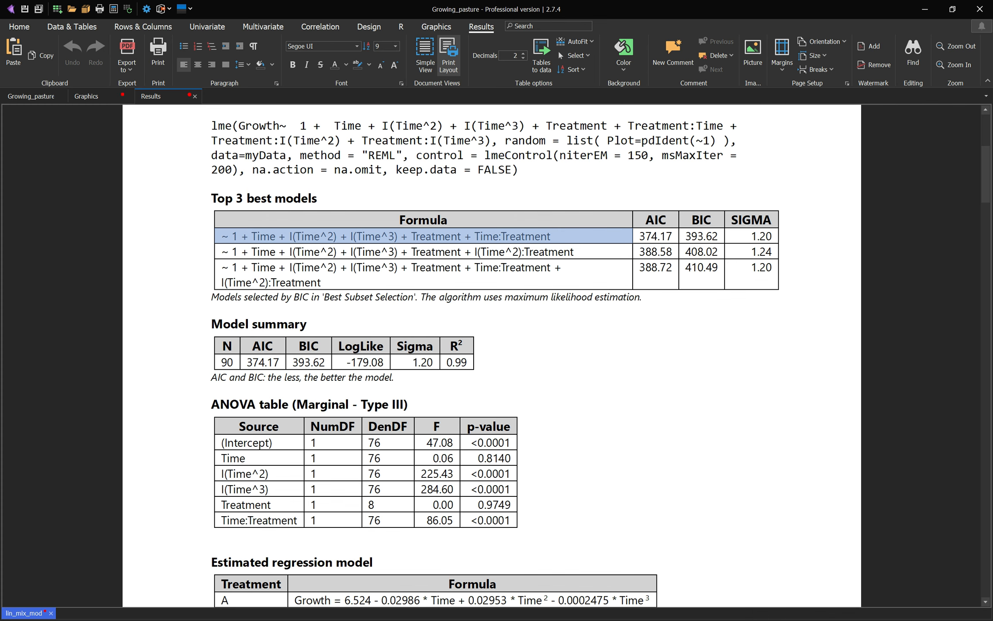
scroll(491, 356, "down", 3)
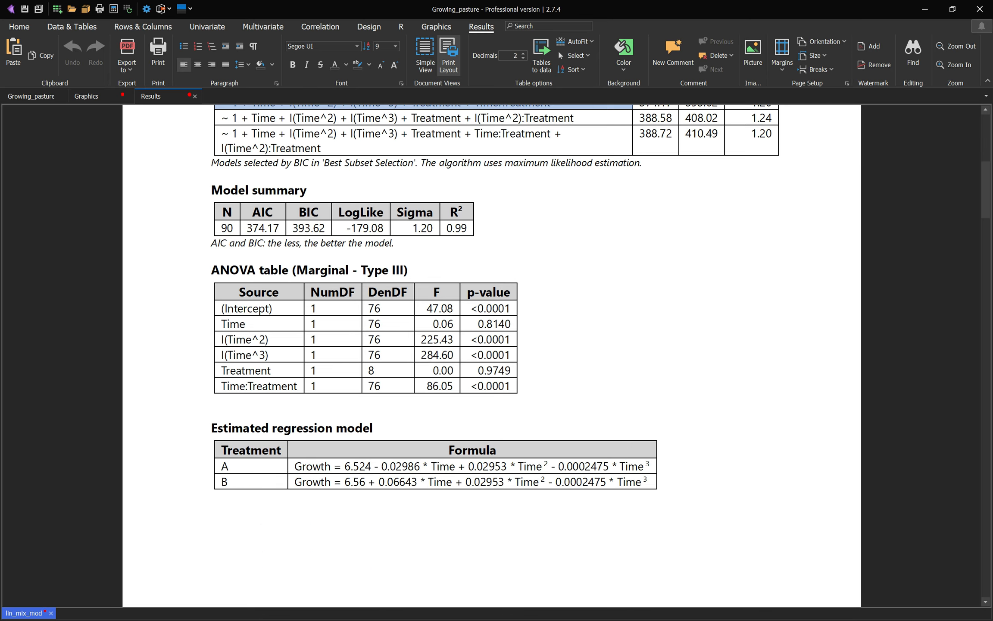
scroll(491, 356, "up", 4)
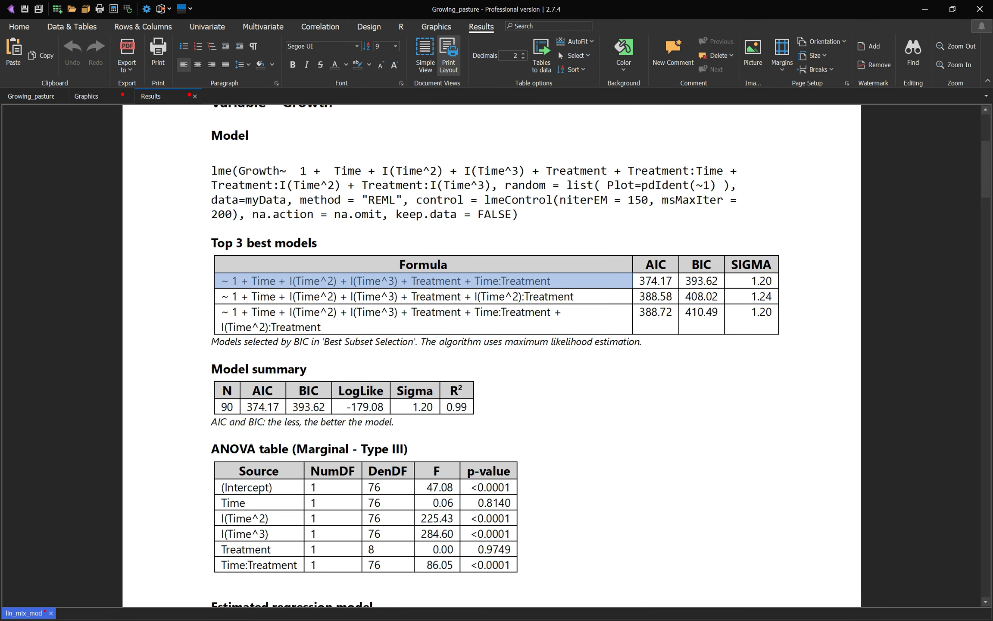
Step: Examine the ANOVA table, estimated regression equations per treatment, fitted curves and random structure in the report
double_click(382, 200)
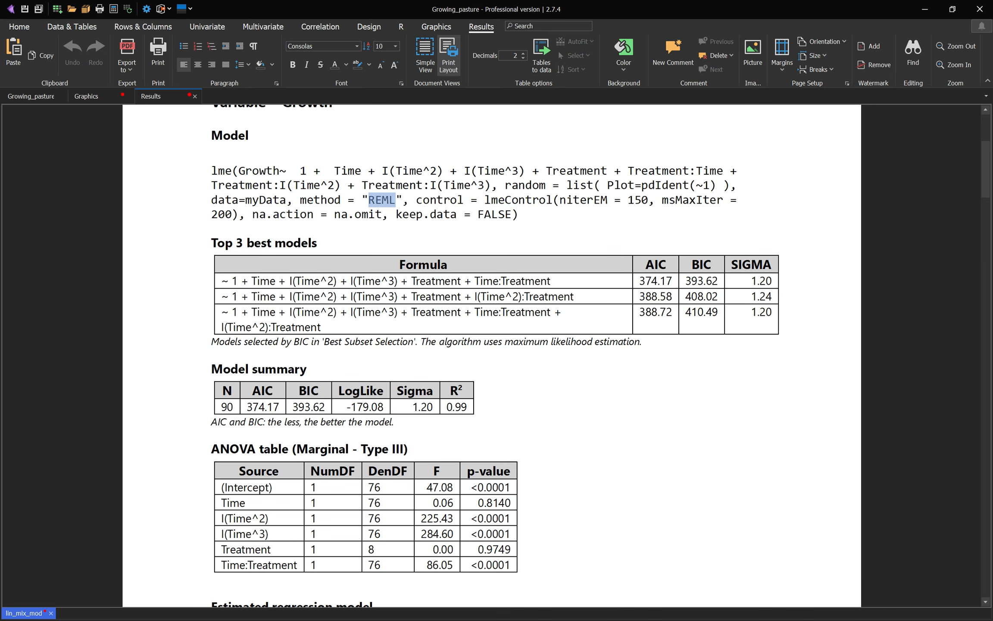
scroll(492, 356, "down", 1)
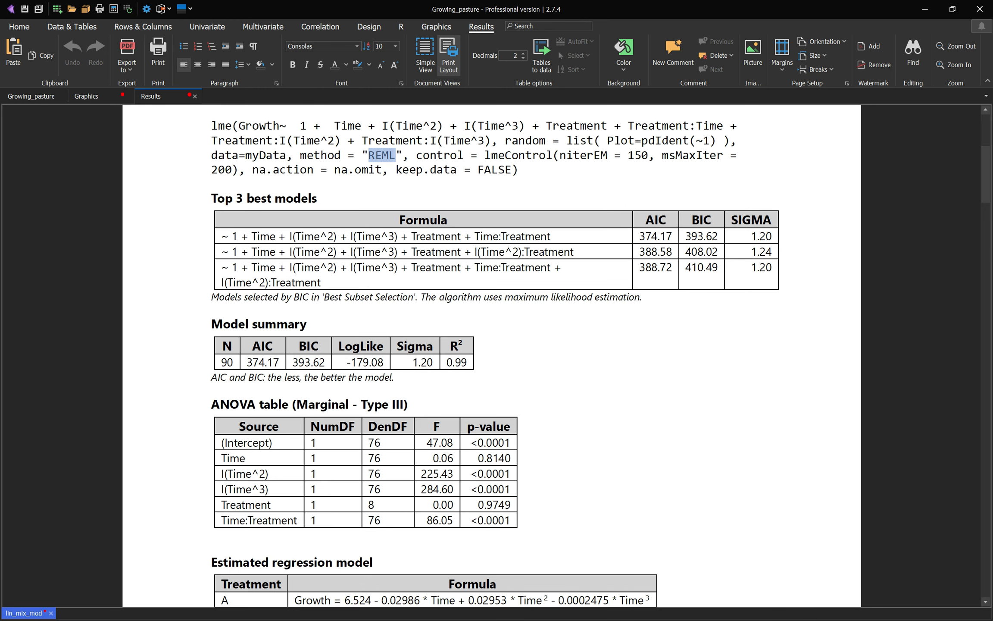
scroll(491, 356, "down", 2)
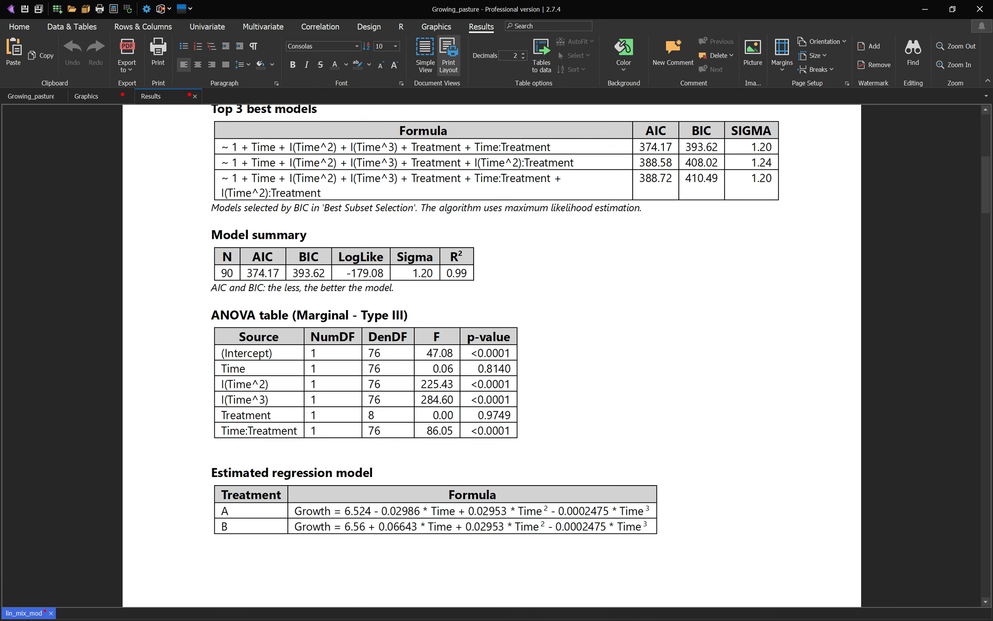
scroll(492, 356, "down", 14)
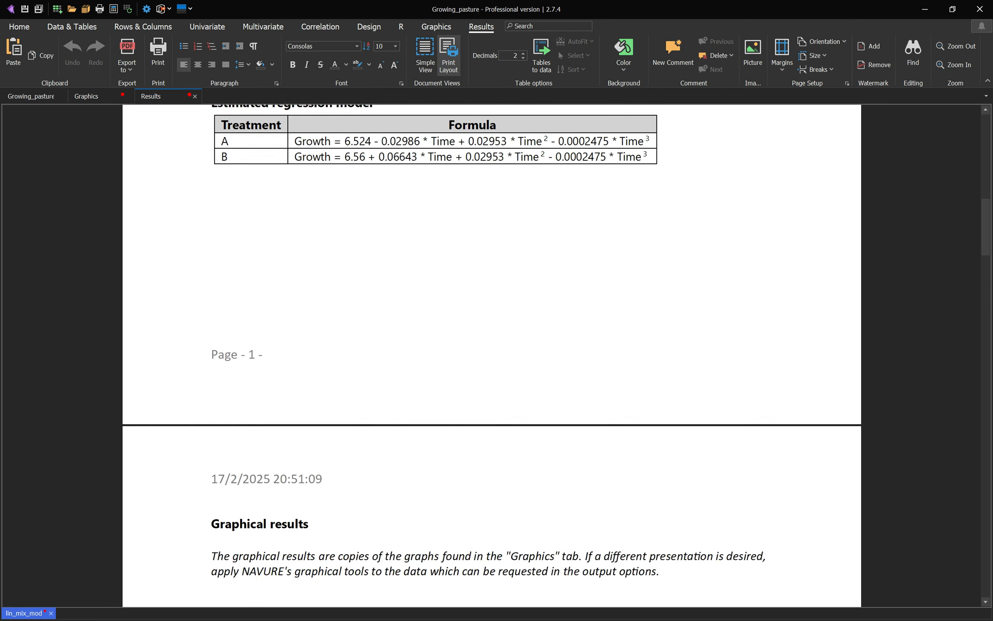
scroll(491, 356, "down", 10)
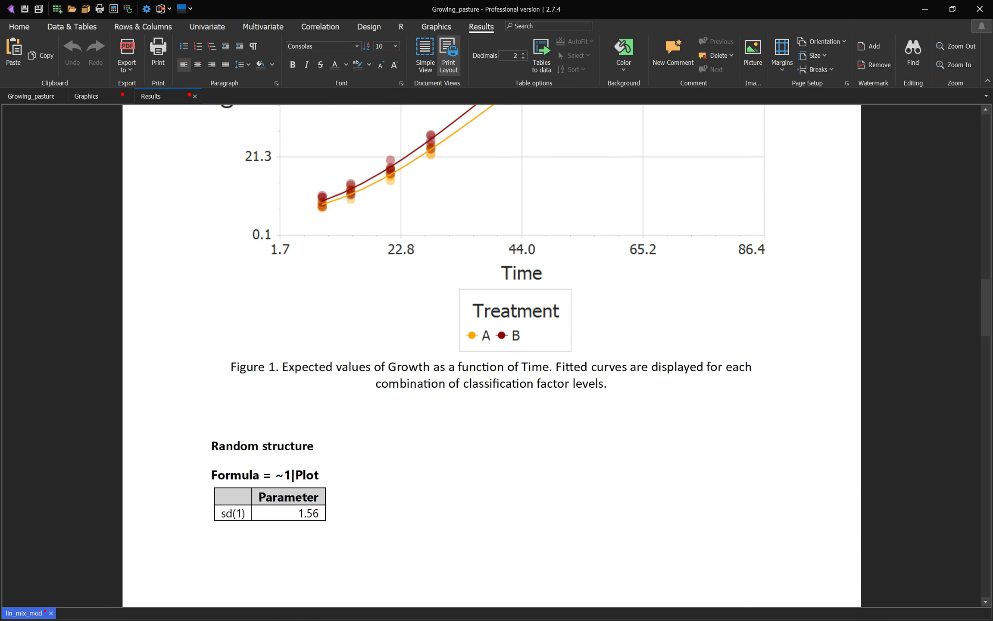
scroll(492, 356, "up", 1)
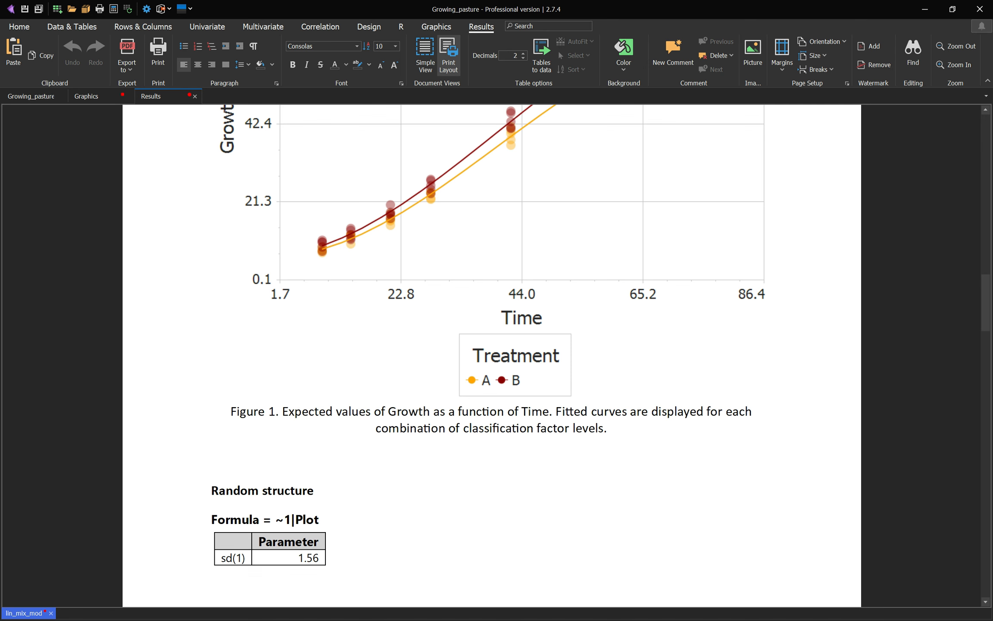
double_click(308, 558)
scroll(491, 356, "up", 20)
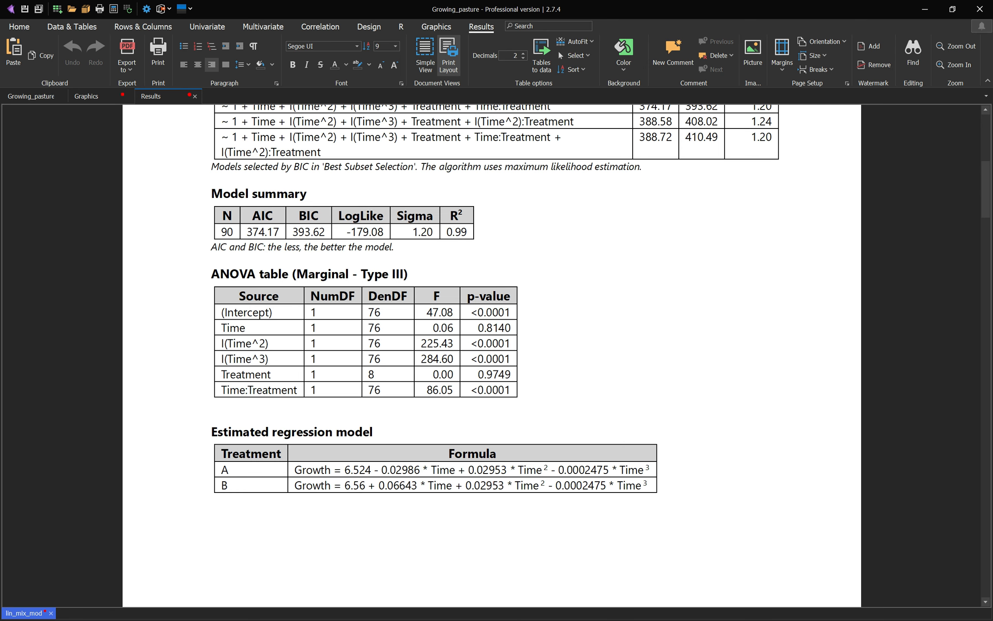
left_click_drag(207, 295, 207, 390)
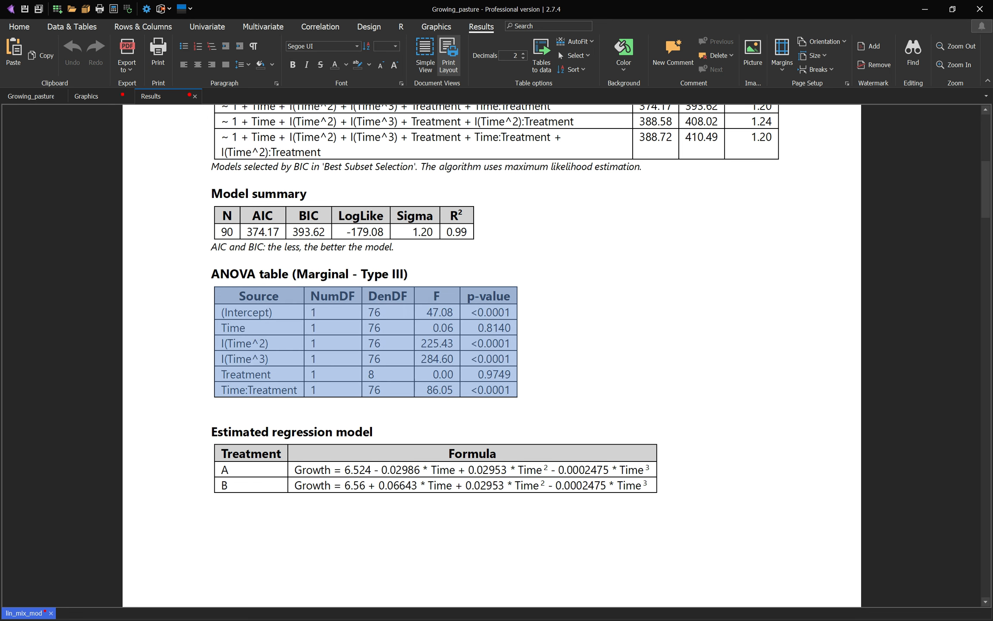
left_click(512, 390)
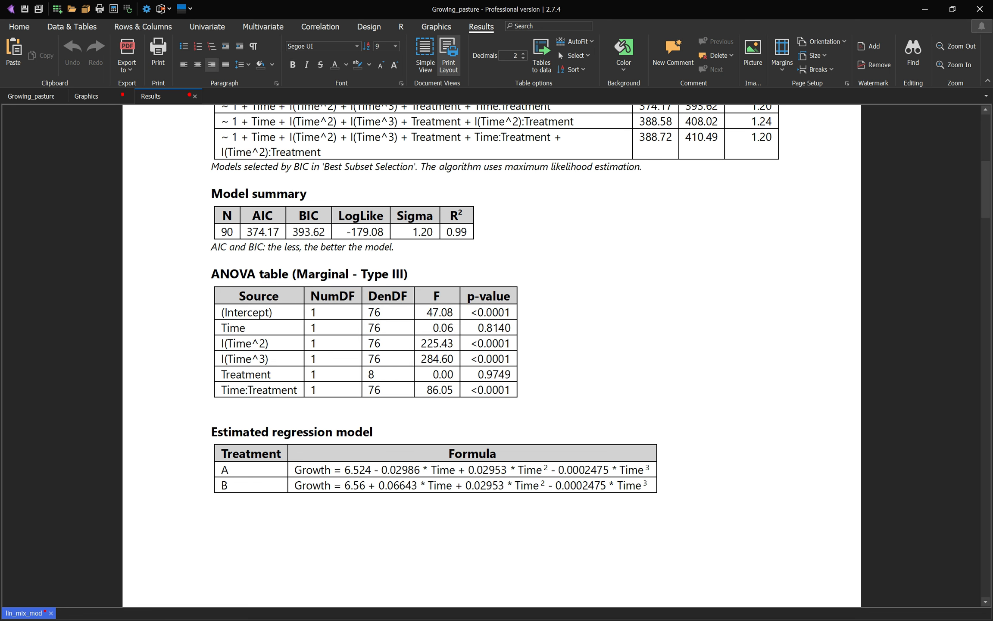
scroll(491, 356, "up", 1)
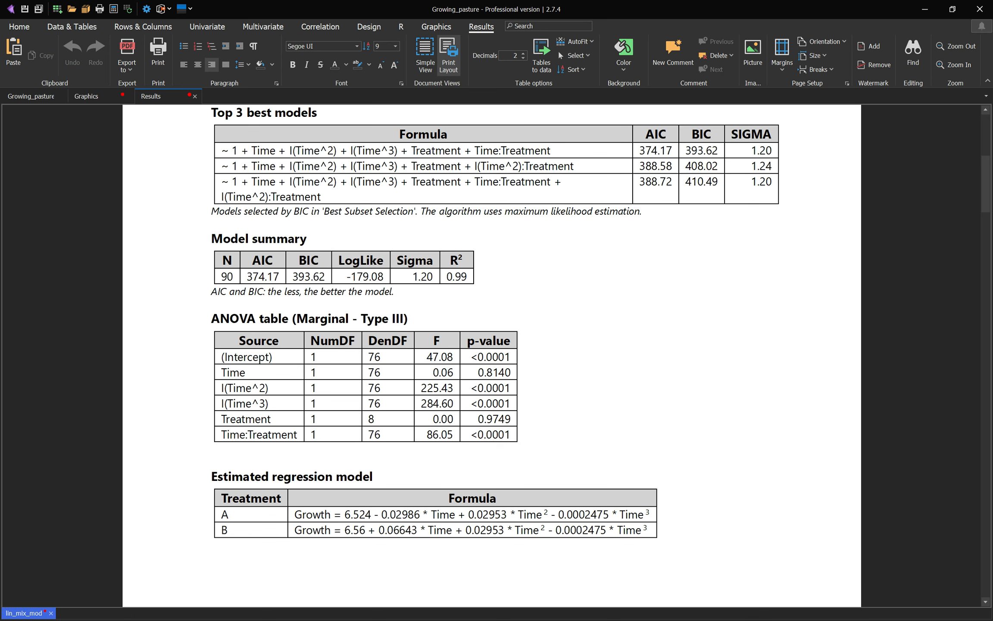
scroll(491, 354, "up", 2)
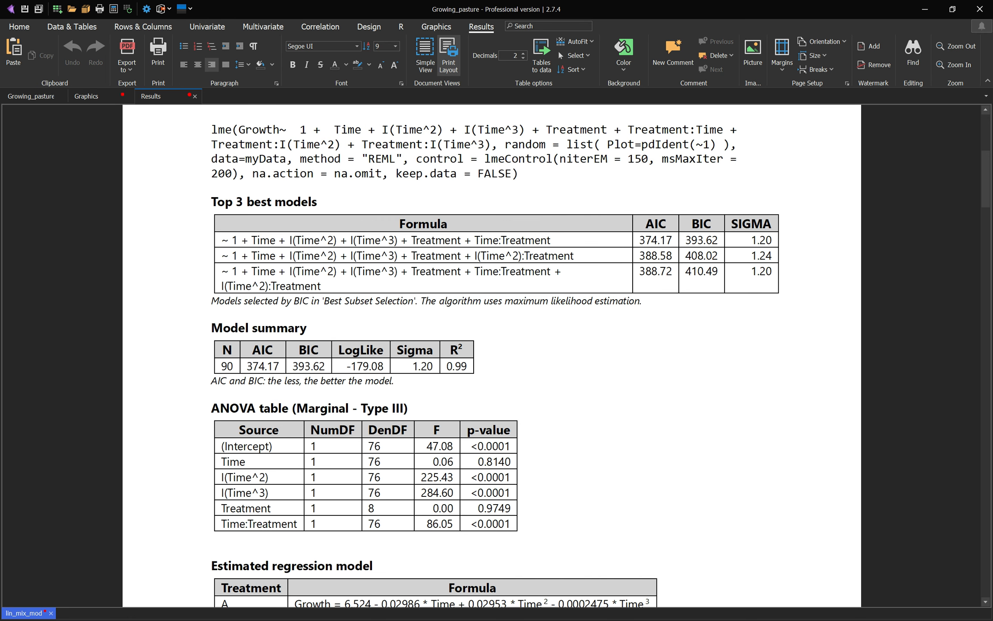
scroll(491, 353, "up", 1)
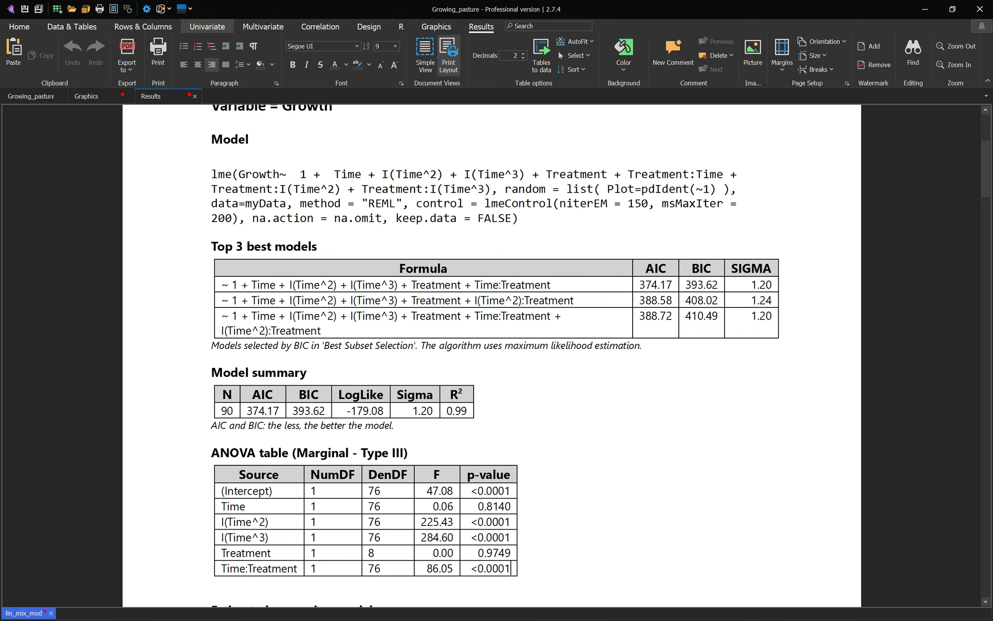
Step: Rerun the linear mixed model with the lack of fit test added to the report output
left_click(207, 27)
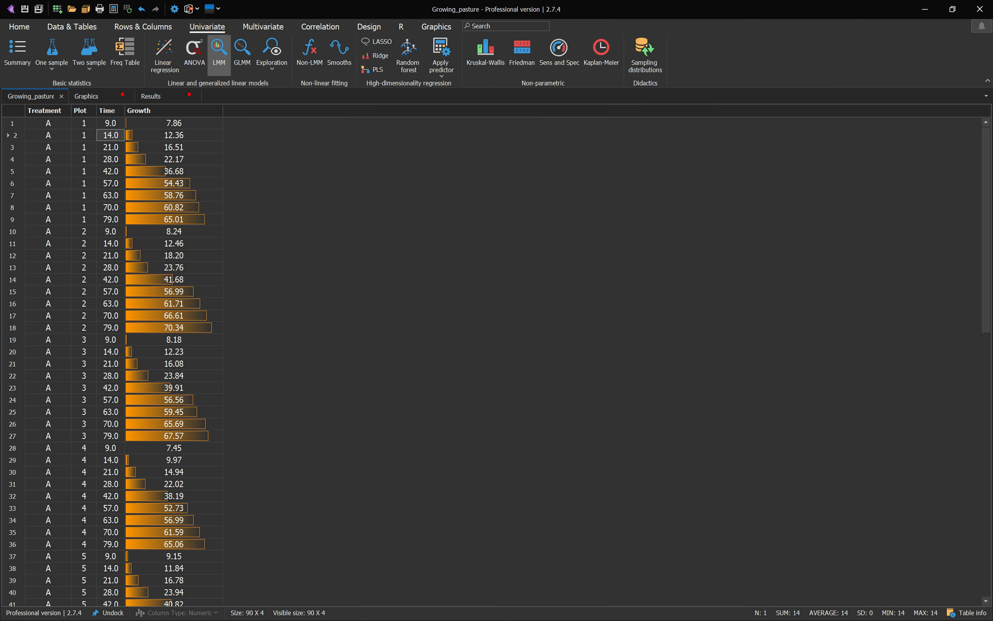
left_click(218, 51)
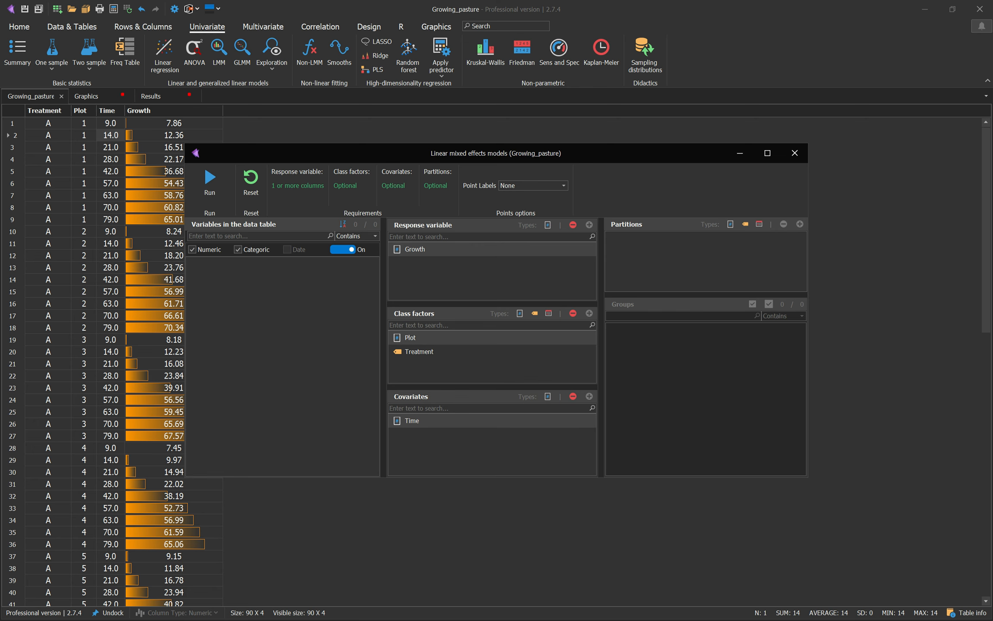
left_click(209, 181)
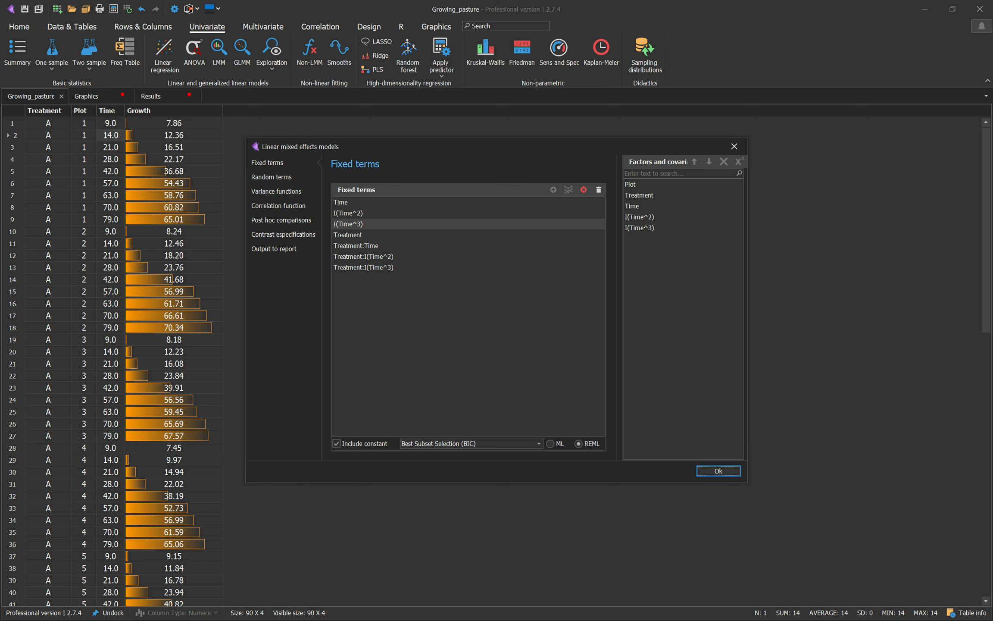
left_click(274, 248)
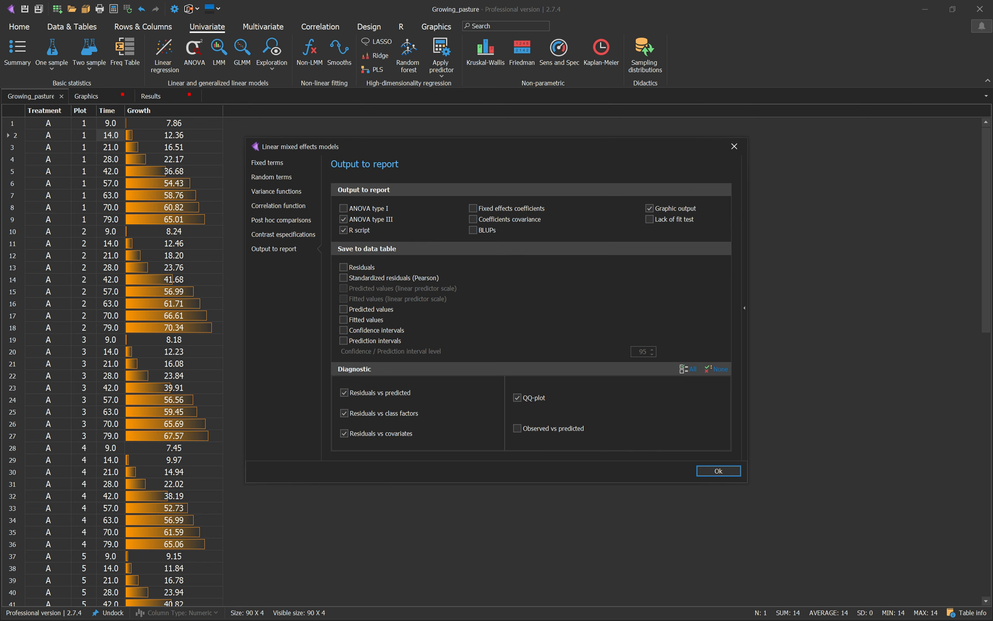
left_click(649, 219)
left_click(717, 471)
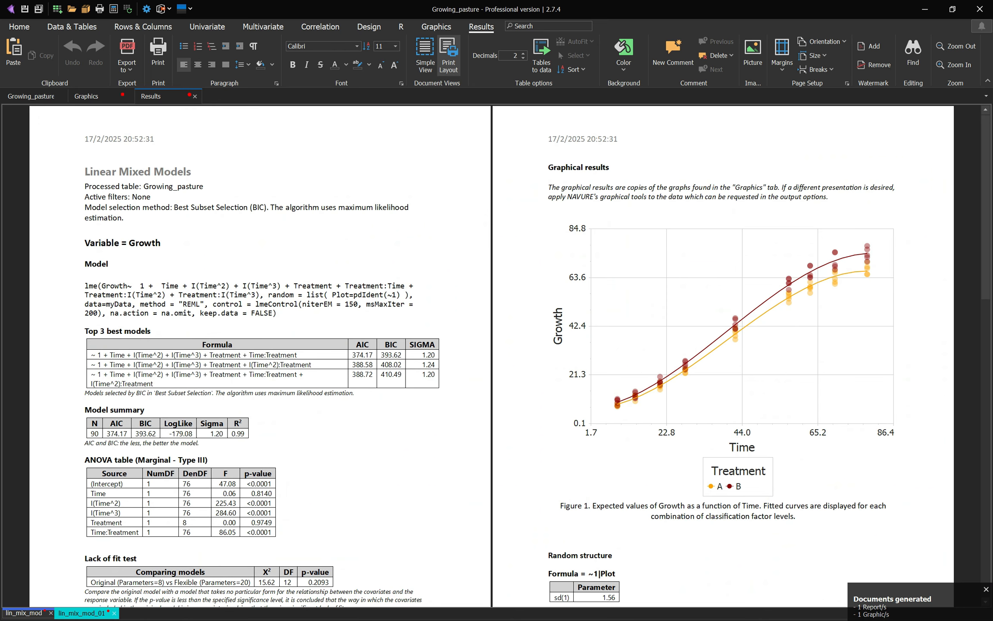
Step: Examine the lack of fit test table in the new report
scroll(491, 356, "up", 3)
scroll(492, 356, "down", 7)
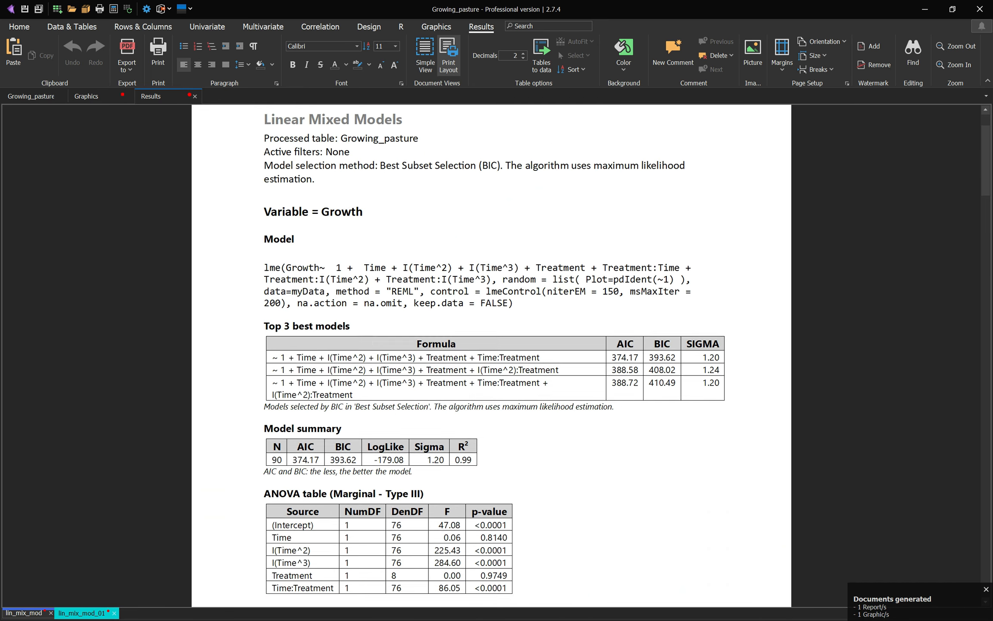
left_click_drag(265, 440, 695, 483)
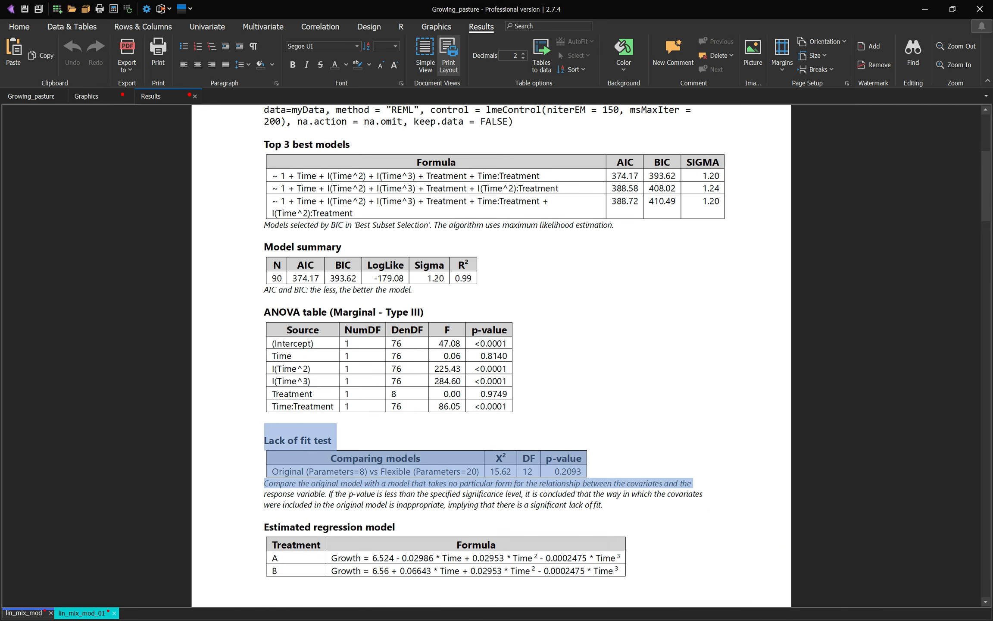
left_click(582, 458)
double_click(578, 471)
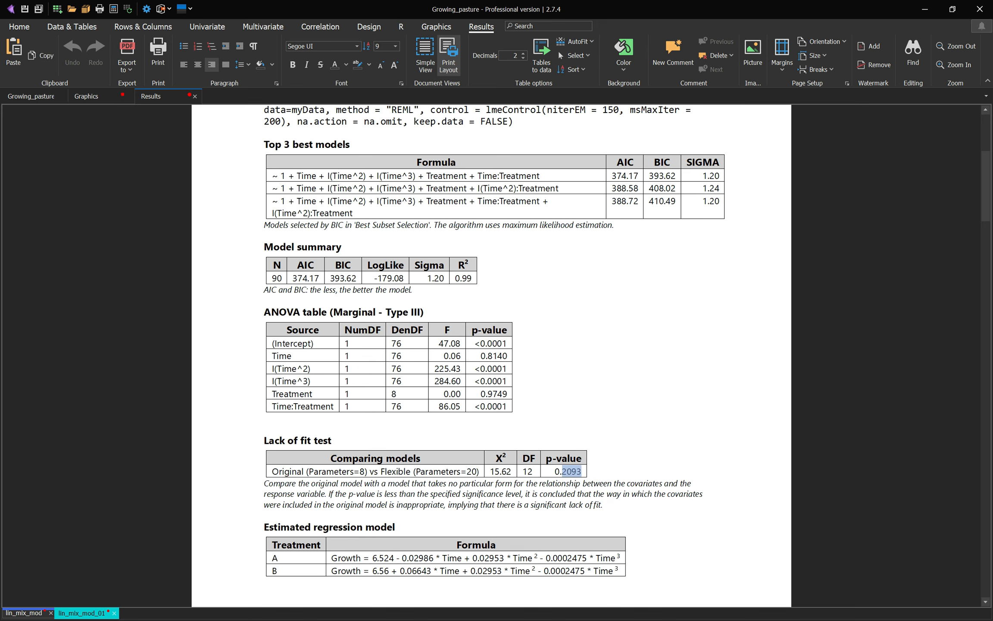
left_click(582, 471)
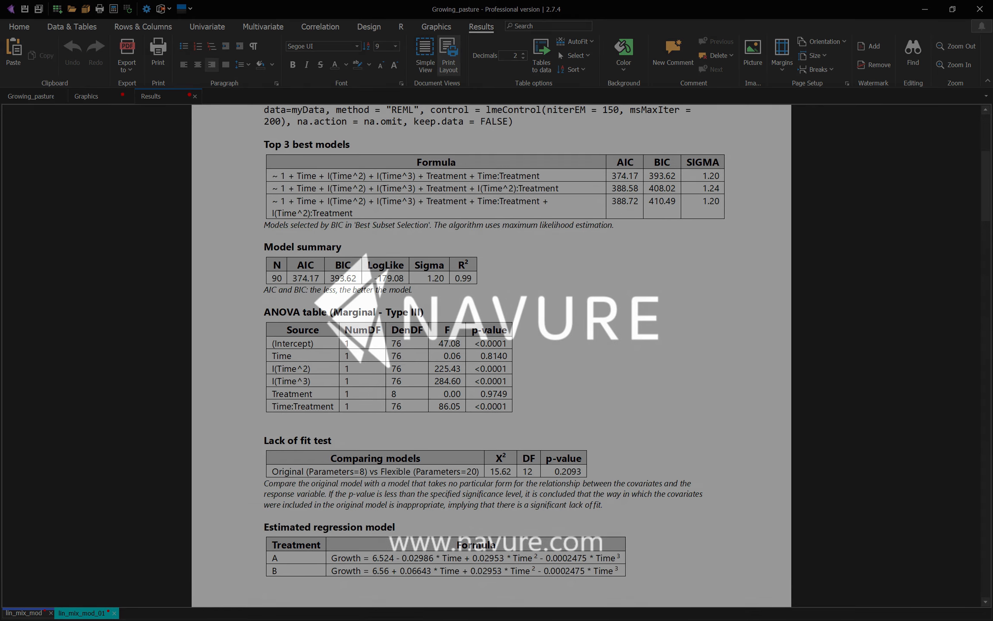